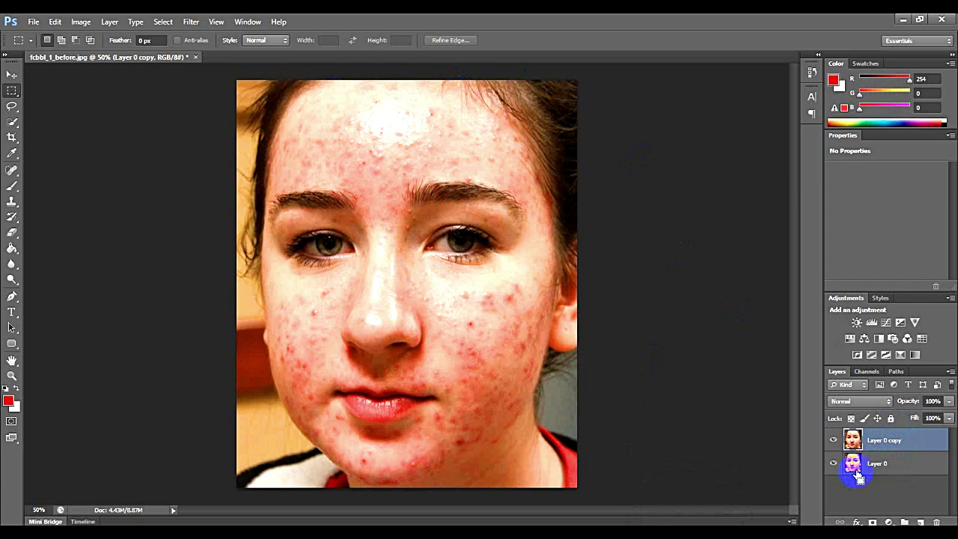
- Invert the colours of Layer 0 copy and set its blend mode to Vivid Light
{"action": "key", "text": "ctrl+i"}
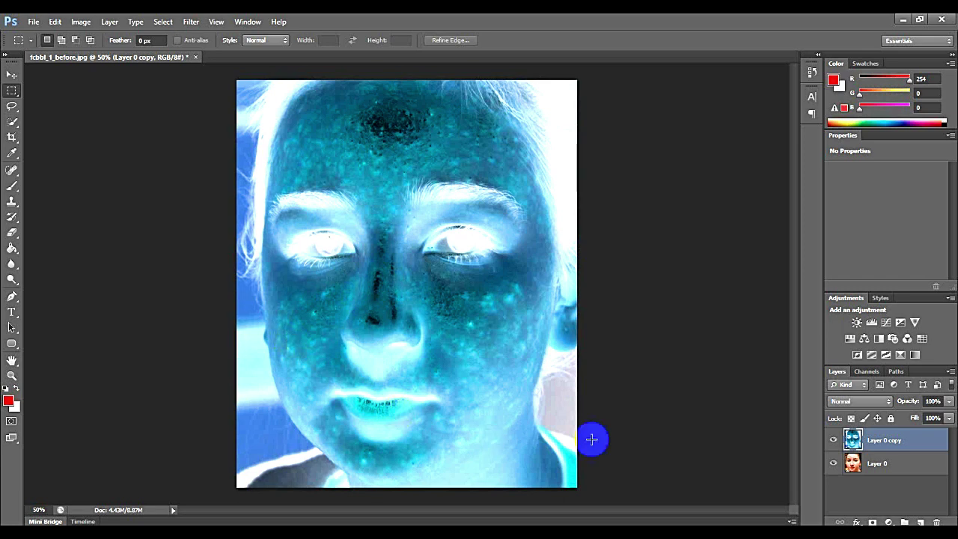
{"action": "left_click", "coordinate": [839, 402]}
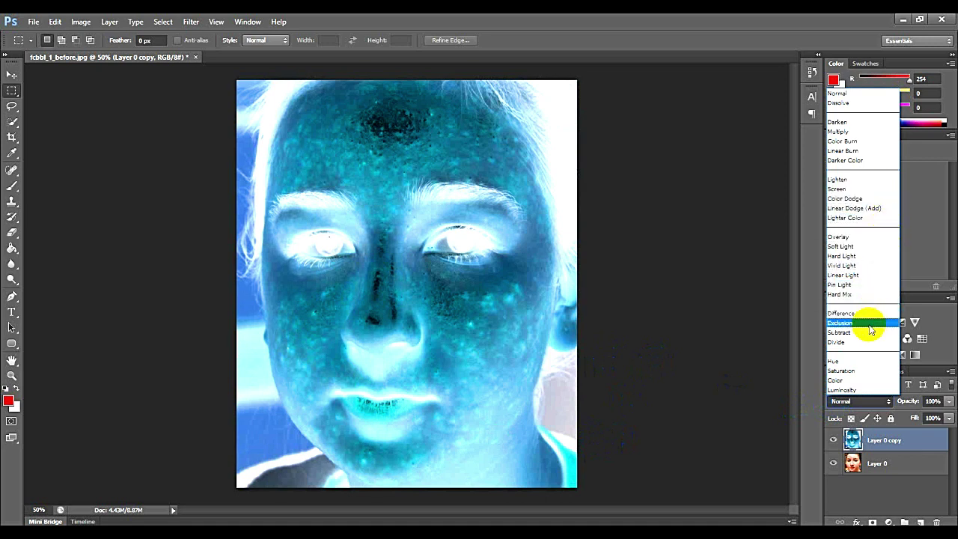
{"action": "left_click", "coordinate": [859, 266]}
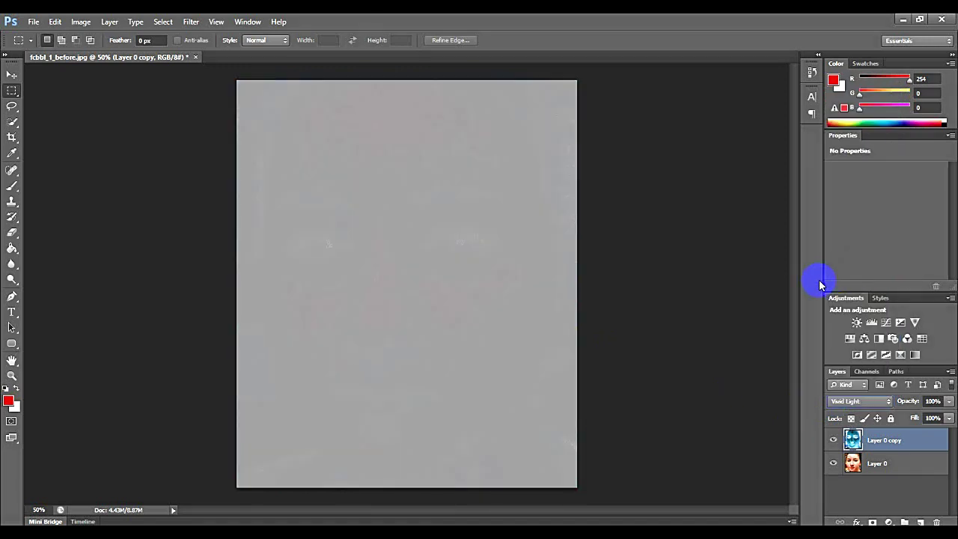
- Apply a High Pass filter with a radius of 18 pixels to Layer 0 copy
{"action": "left_click", "coordinate": [190, 21]}
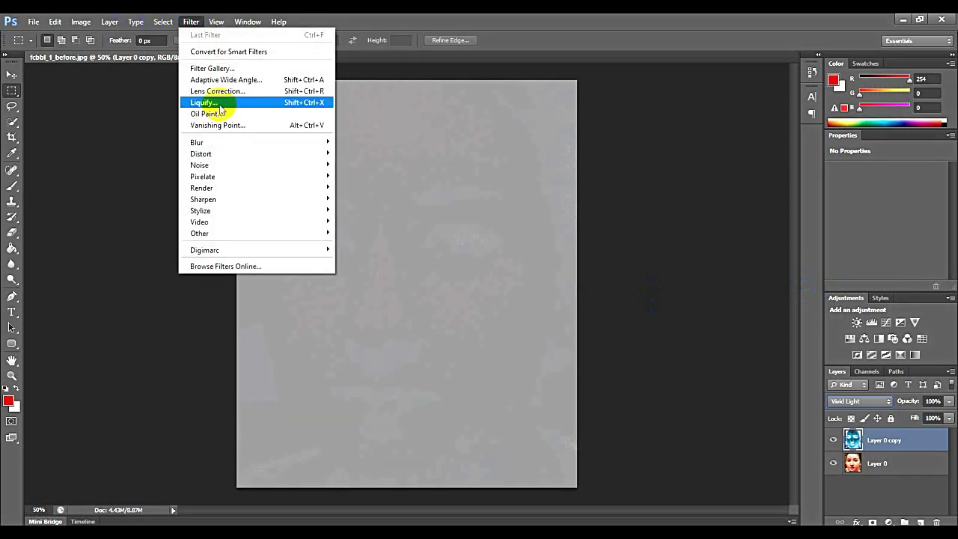
{"action": "mouse_move", "coordinate": [242, 170]}
{"action": "mouse_move", "coordinate": [327, 234]}
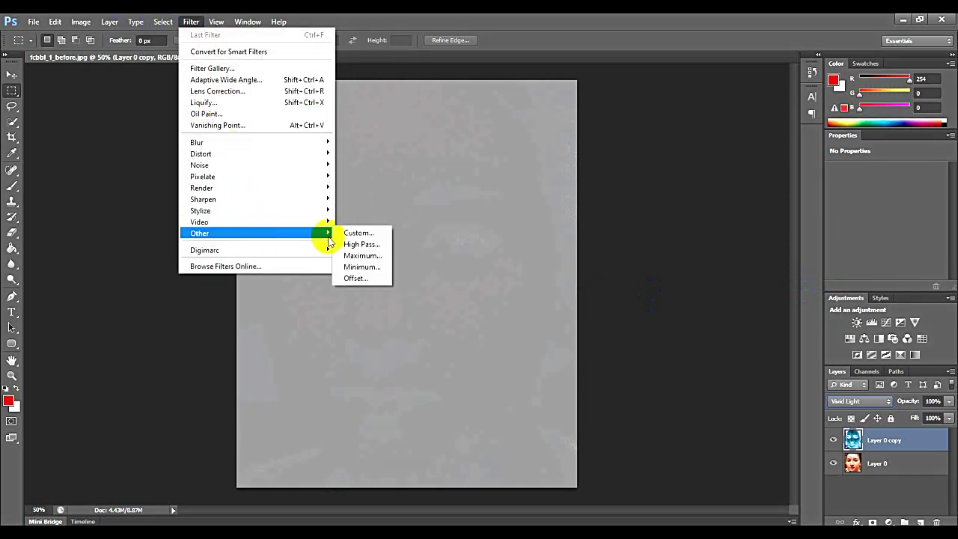
{"action": "left_click", "coordinate": [351, 245]}
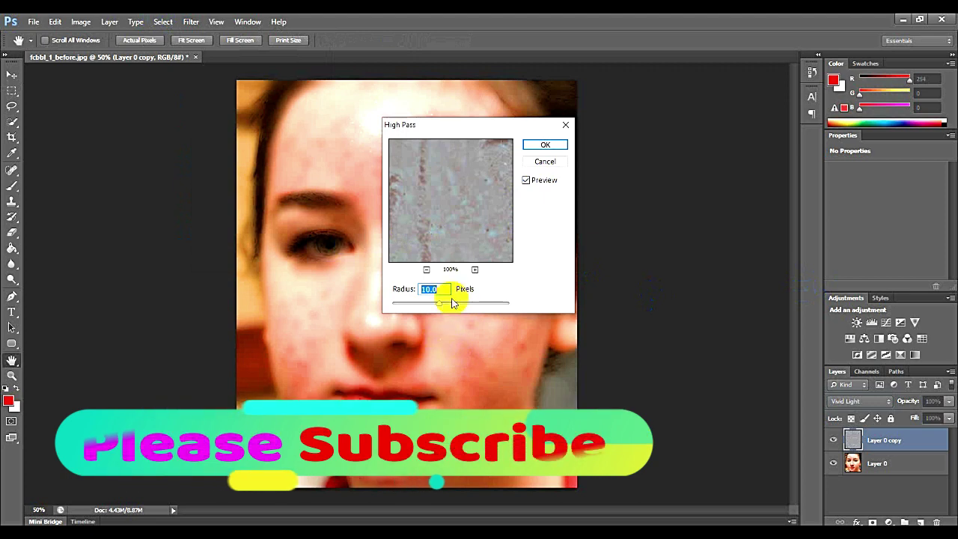
{"action": "left_click_drag", "start_coordinate": [439, 306], "coordinate": [443, 307]}
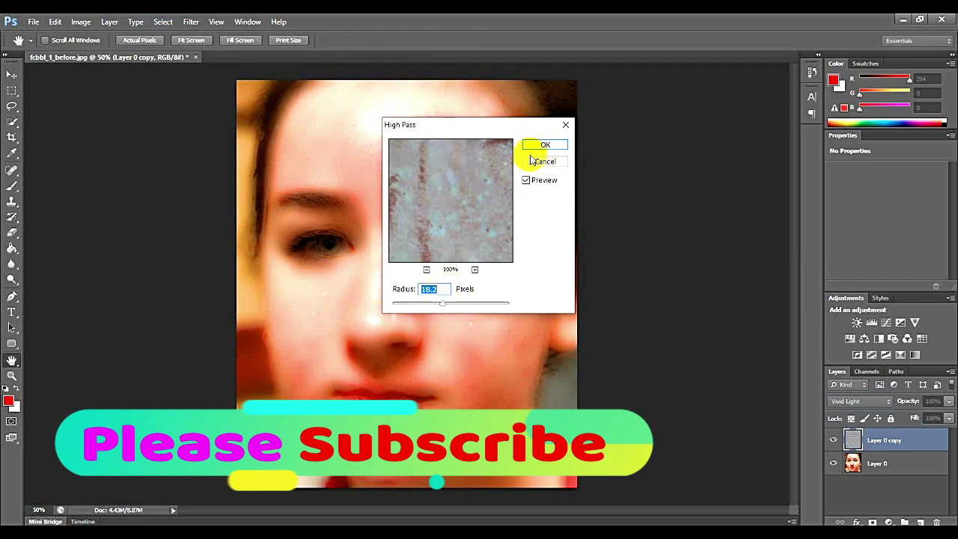
{"action": "type", "text": "18"}
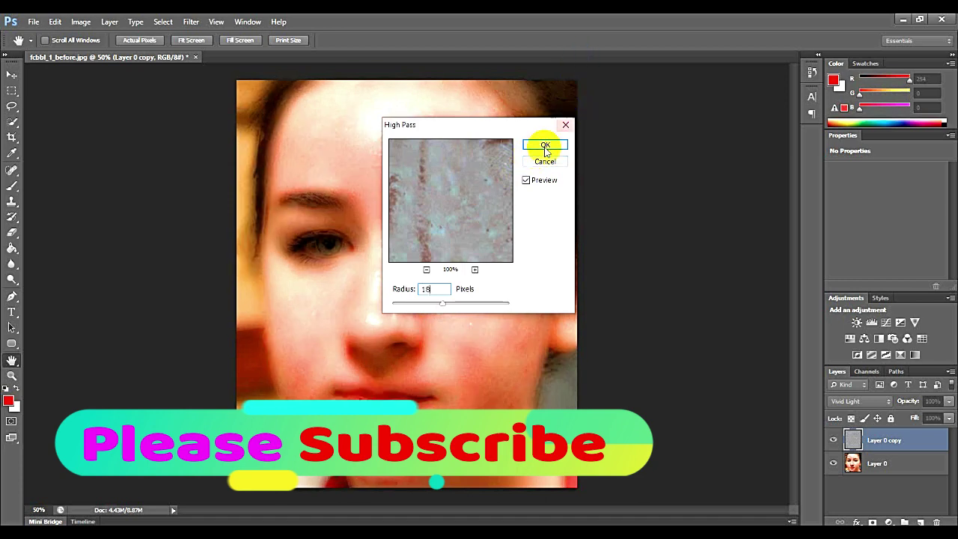
{"action": "left_click", "coordinate": [545, 146]}
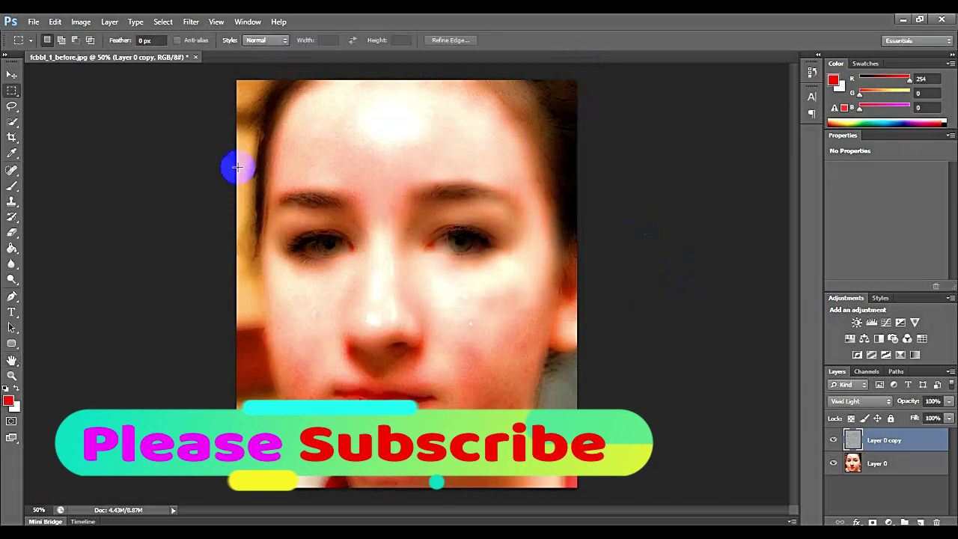
- Apply a Gaussian Blur with a radius of 0.5 pixels to Layer 0 copy
{"action": "left_click", "coordinate": [191, 22]}
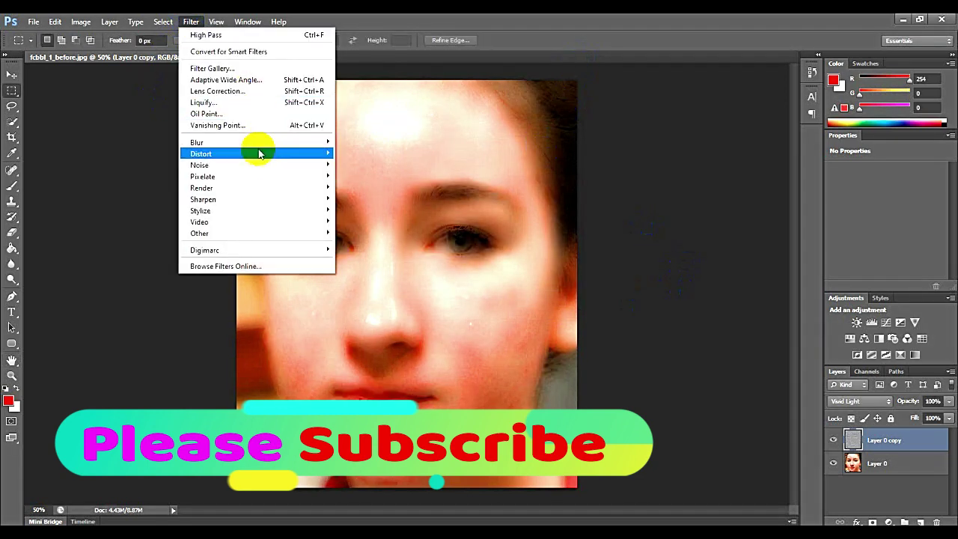
{"action": "mouse_move", "coordinate": [272, 142]}
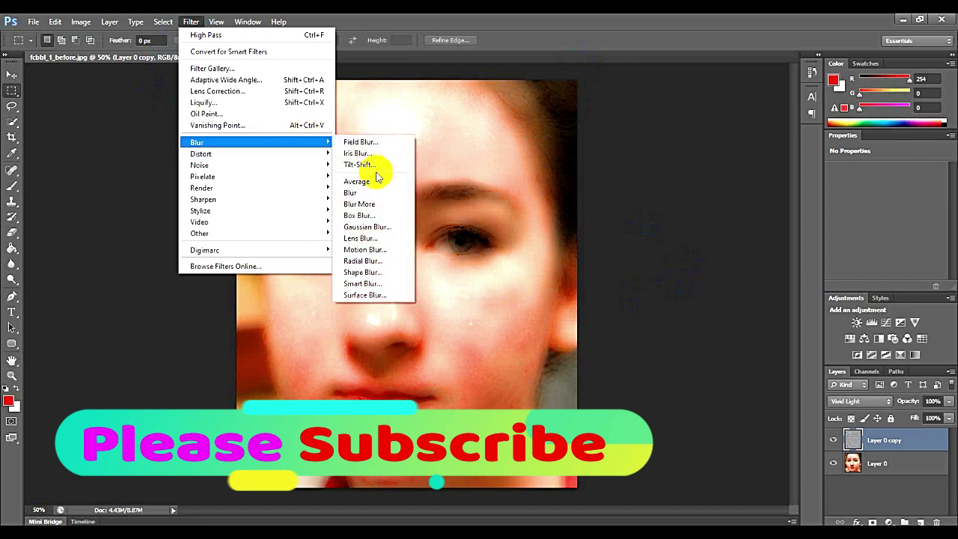
{"action": "left_click", "coordinate": [380, 233]}
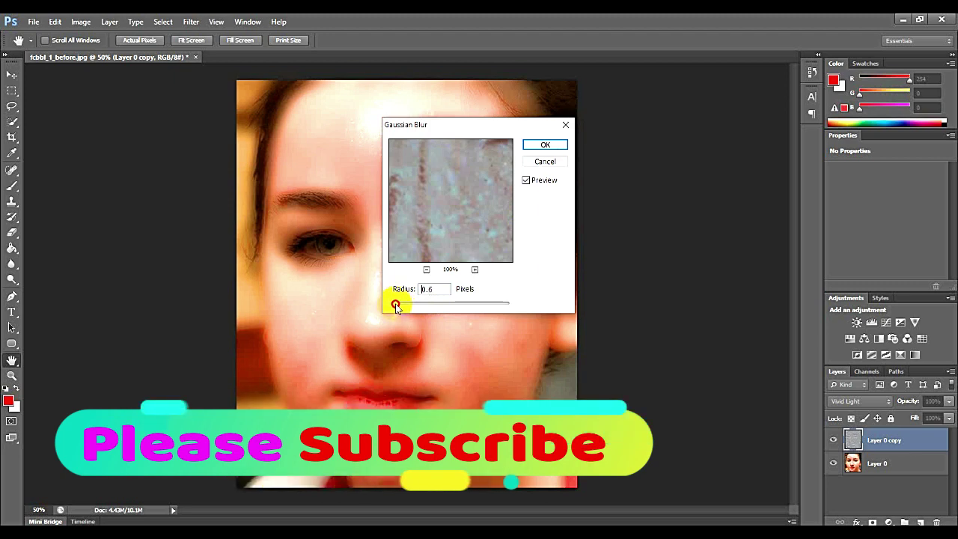
{"action": "left_click_drag", "start_coordinate": [395, 305], "coordinate": [397, 306]}
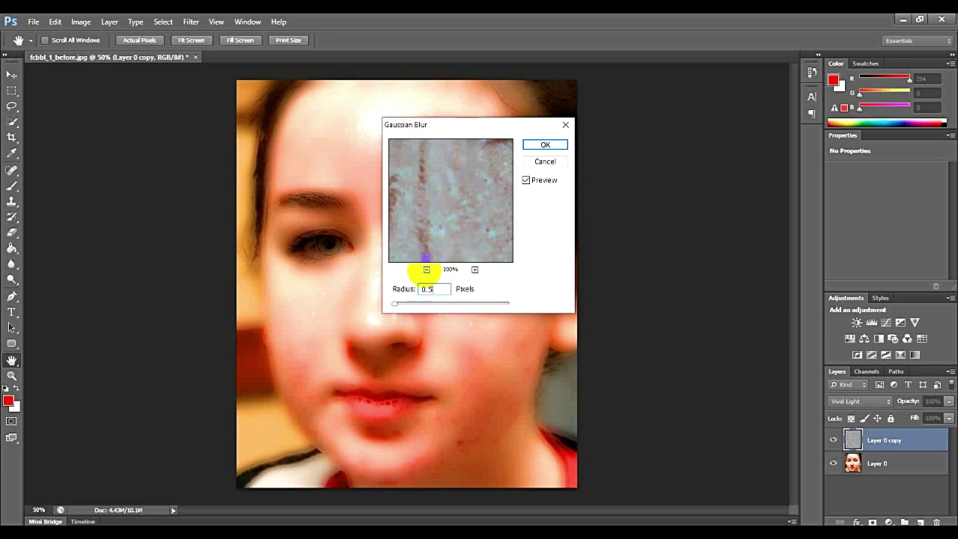
{"action": "left_click", "coordinate": [563, 148]}
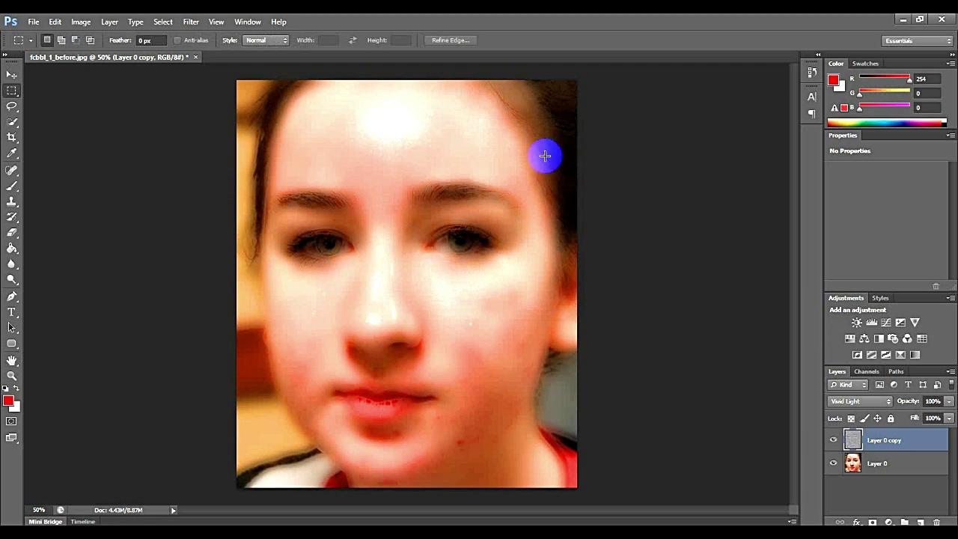
- Add a black layer mask to Layer 0 copy that hides the whole smoothing effect
{"action": "left_click", "coordinate": [871, 499]}
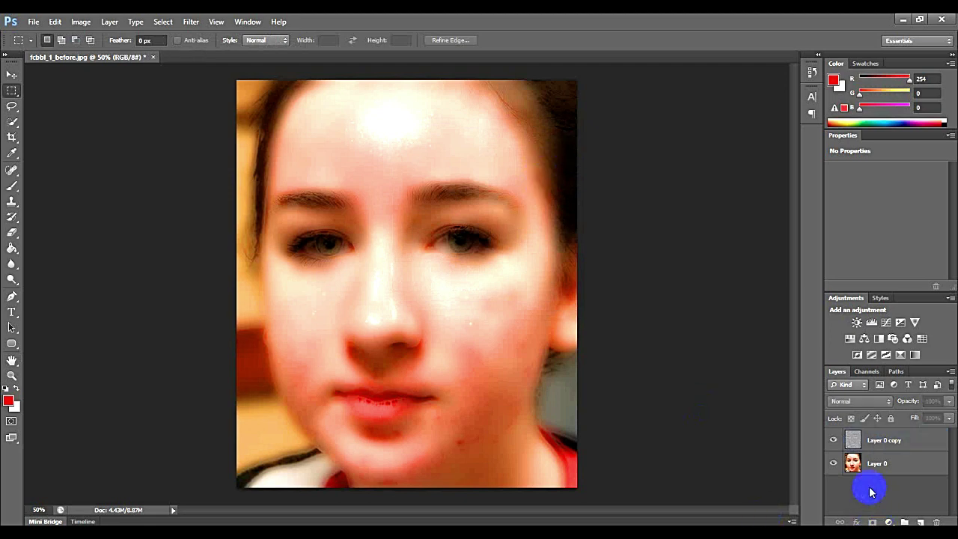
{"action": "key", "text": "v"}
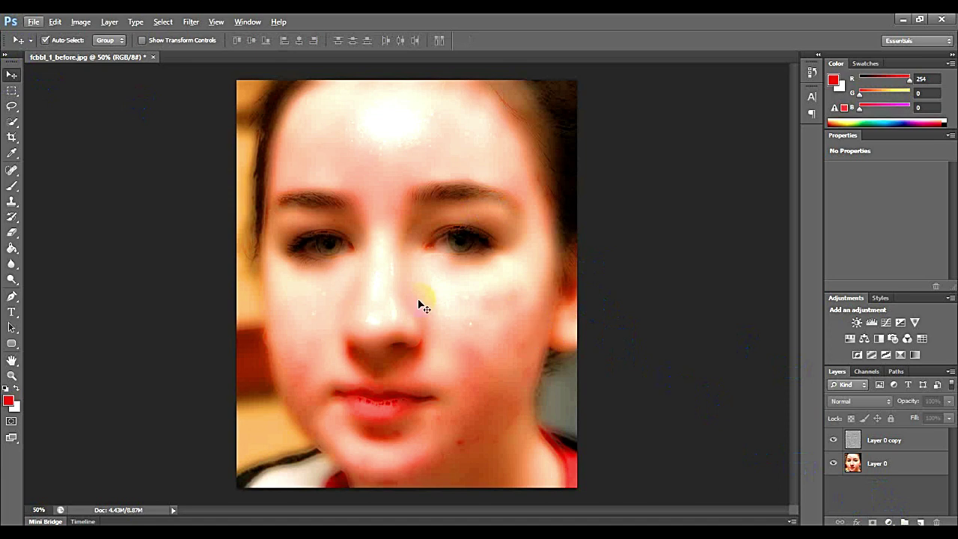
{"action": "left_click", "coordinate": [892, 441]}
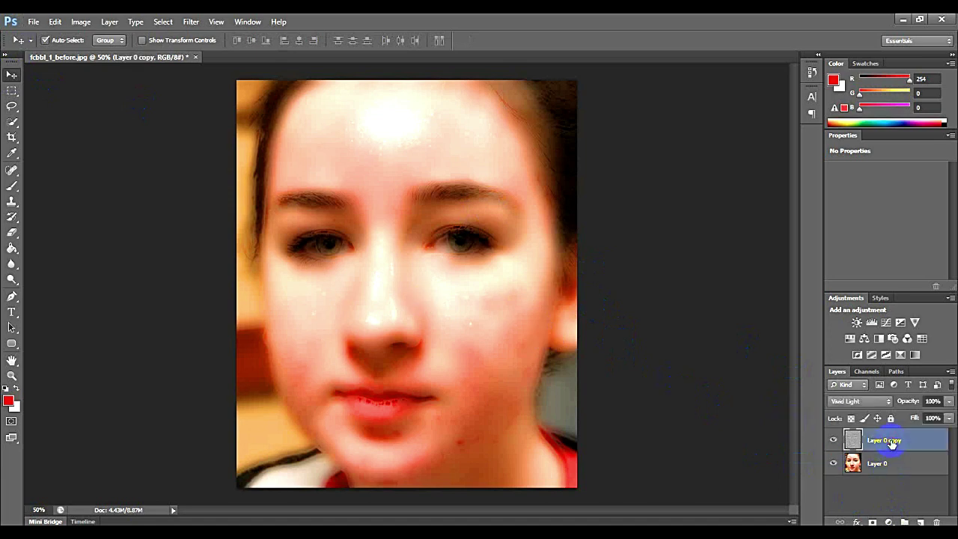
{"action": "left_click", "coordinate": [872, 521], "text": "alt"}
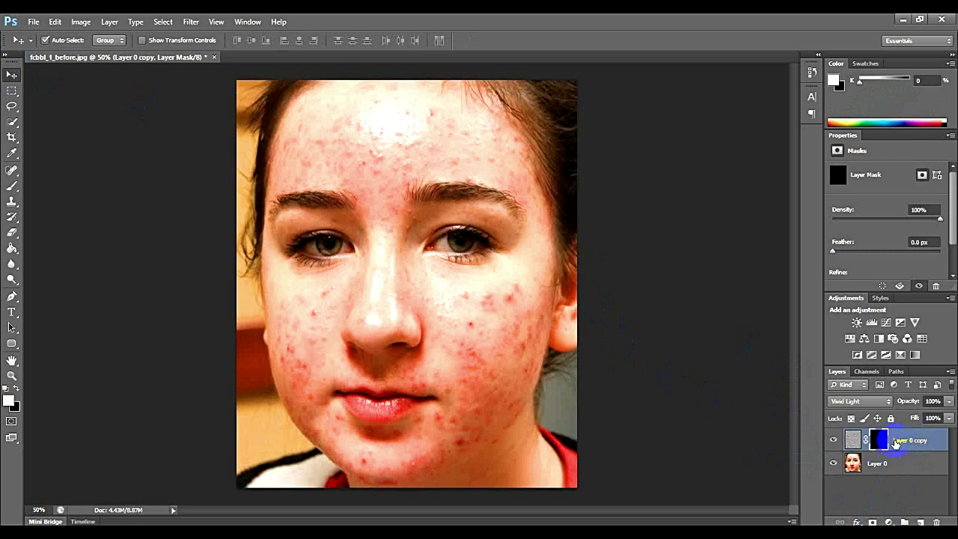
- Paint white on the mask with a 125 px brush over the cheek on the image's right side to reveal the smoothing
{"action": "left_click", "coordinate": [12, 186]}
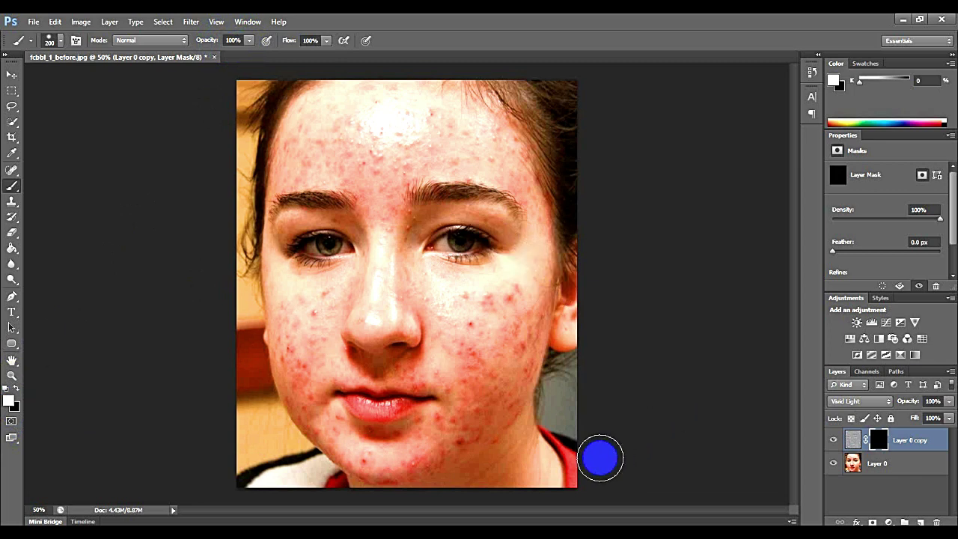
{"action": "key", "text": "bracketleft"}
{"action": "key", "text": "bracketleft"}
{"action": "key", "text": "bracketleft"}
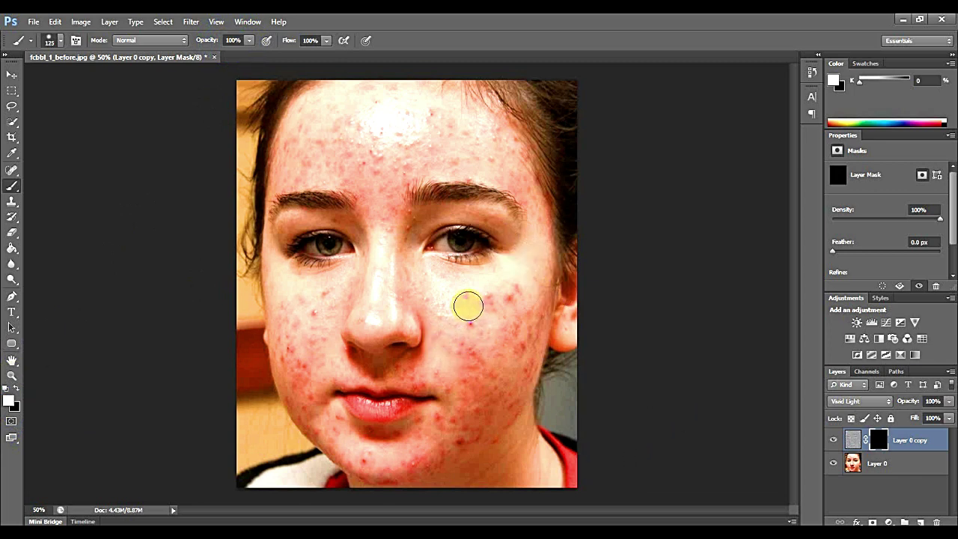
{"action": "mouse_move", "coordinate": [468, 305]}
{"action": "left_mouse_down"}
{"action": "mouse_move", "coordinate": [500, 299]}
{"action": "mouse_move", "coordinate": [467, 304]}
{"action": "mouse_move", "coordinate": [520, 288]}
{"action": "mouse_move", "coordinate": [509, 325]}
{"action": "mouse_move", "coordinate": [454, 328]}
{"action": "mouse_move", "coordinate": [438, 304]}
{"action": "mouse_move", "coordinate": [468, 385]}
{"action": "mouse_move", "coordinate": [502, 322]}
{"action": "mouse_move", "coordinate": [522, 348]}
{"action": "mouse_move", "coordinate": [535, 321]}
{"action": "mouse_move", "coordinate": [508, 396]}
{"action": "mouse_move", "coordinate": [469, 421]}
{"action": "left_mouse_up"}
- Reduce the brush to 80 px and paint the smoothing in over the jaw, chin and the other cheek
{"action": "key", "text": "bracketleft"}
{"action": "key", "text": "bracketleft"}
{"action": "key", "text": "bracketleft"}
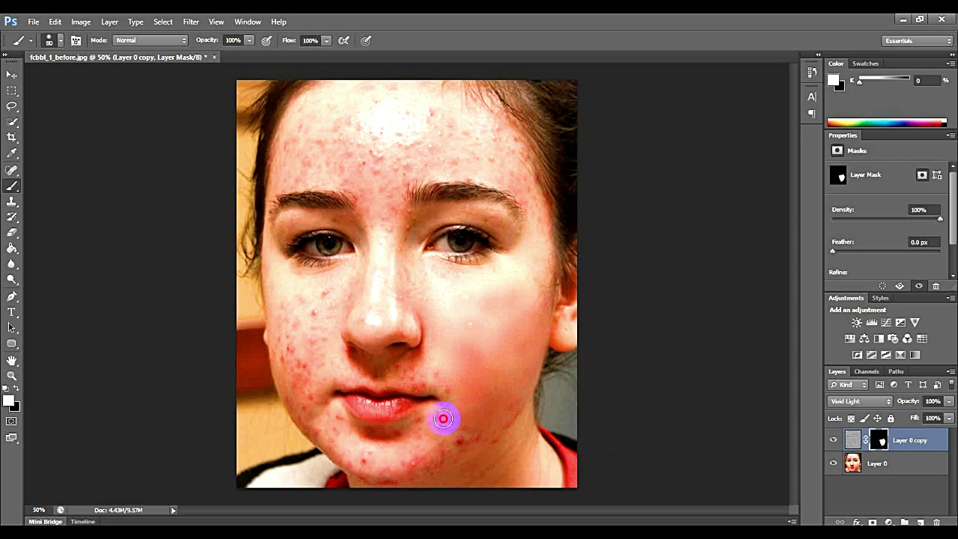
{"action": "mouse_move", "coordinate": [439, 445]}
{"action": "left_mouse_down"}
{"action": "mouse_move", "coordinate": [408, 441]}
{"action": "mouse_move", "coordinate": [419, 421]}
{"action": "mouse_move", "coordinate": [384, 436]}
{"action": "mouse_move", "coordinate": [396, 438]}
{"action": "mouse_move", "coordinate": [376, 432]}
{"action": "mouse_move", "coordinate": [376, 464]}
{"action": "mouse_move", "coordinate": [422, 464]}
{"action": "mouse_move", "coordinate": [477, 441]}
{"action": "mouse_move", "coordinate": [449, 438]}
{"action": "mouse_move", "coordinate": [494, 308]}
{"action": "left_mouse_up"}
{"action": "mouse_move", "coordinate": [501, 378]}
{"action": "left_mouse_down"}
{"action": "mouse_move", "coordinate": [499, 405]}
{"action": "mouse_move", "coordinate": [507, 406]}
{"action": "mouse_move", "coordinate": [492, 432]}
{"action": "mouse_move", "coordinate": [417, 381]}
{"action": "mouse_move", "coordinate": [378, 369]}
{"action": "mouse_move", "coordinate": [432, 380]}
{"action": "mouse_move", "coordinate": [337, 364]}
{"action": "mouse_move", "coordinate": [343, 355]}
{"action": "mouse_move", "coordinate": [314, 379]}
{"action": "mouse_move", "coordinate": [332, 313]}
{"action": "mouse_move", "coordinate": [285, 357]}
{"action": "mouse_move", "coordinate": [297, 379]}
{"action": "mouse_move", "coordinate": [295, 406]}
{"action": "mouse_move", "coordinate": [317, 404]}
{"action": "mouse_move", "coordinate": [329, 435]}
{"action": "mouse_move", "coordinate": [336, 419]}
{"action": "mouse_move", "coordinate": [352, 455]}
{"action": "mouse_move", "coordinate": [366, 453]}
{"action": "mouse_move", "coordinate": [330, 444]}
{"action": "mouse_move", "coordinate": [344, 460]}
{"action": "mouse_move", "coordinate": [293, 399]}
{"action": "left_mouse_up"}
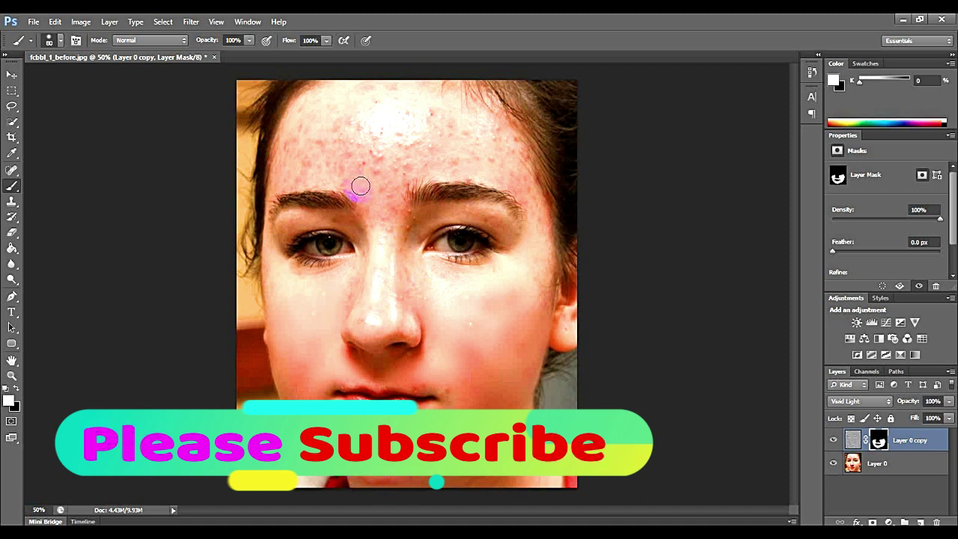
- Paint white on the mask across the forehead and between the eyebrows to smooth the blemished skin
{"action": "left_click", "coordinate": [387, 184]}
{"action": "left_click", "coordinate": [384, 143]}
{"action": "left_click", "coordinate": [376, 196]}
{"action": "left_click", "coordinate": [419, 141]}
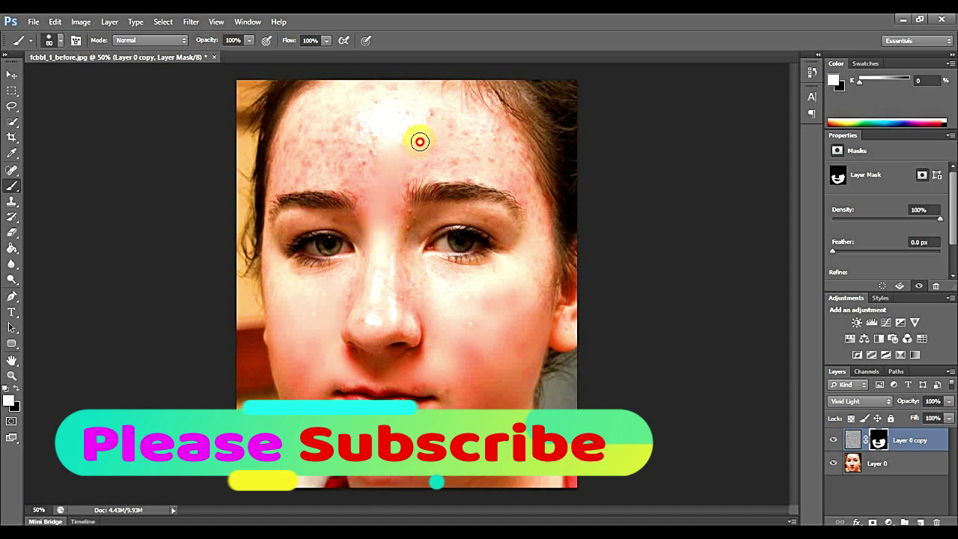
{"action": "mouse_move", "coordinate": [420, 141]}
{"action": "left_mouse_down"}
{"action": "mouse_move", "coordinate": [432, 121]}
{"action": "mouse_move", "coordinate": [445, 140]}
{"action": "mouse_move", "coordinate": [414, 170]}
{"action": "mouse_move", "coordinate": [470, 158]}
{"action": "mouse_move", "coordinate": [398, 187]}
{"action": "mouse_move", "coordinate": [432, 167]}
{"action": "mouse_move", "coordinate": [501, 173]}
{"action": "mouse_move", "coordinate": [467, 143]}
{"action": "mouse_move", "coordinate": [510, 170]}
{"action": "mouse_move", "coordinate": [492, 134]}
{"action": "mouse_move", "coordinate": [476, 126]}
{"action": "mouse_move", "coordinate": [518, 183]}
{"action": "mouse_move", "coordinate": [486, 173]}
{"action": "mouse_move", "coordinate": [522, 192]}
{"action": "mouse_move", "coordinate": [540, 240]}
{"action": "mouse_move", "coordinate": [517, 145]}
{"action": "mouse_move", "coordinate": [522, 155]}
{"action": "mouse_move", "coordinate": [475, 120]}
{"action": "mouse_move", "coordinate": [449, 114]}
{"action": "mouse_move", "coordinate": [468, 133]}
{"action": "mouse_move", "coordinate": [438, 122]}
{"action": "mouse_move", "coordinate": [394, 134]}
{"action": "mouse_move", "coordinate": [416, 119]}
{"action": "mouse_move", "coordinate": [402, 119]}
{"action": "mouse_move", "coordinate": [370, 163]}
{"action": "mouse_move", "coordinate": [358, 150]}
{"action": "mouse_move", "coordinate": [388, 95]}
{"action": "mouse_move", "coordinate": [363, 102]}
{"action": "mouse_move", "coordinate": [345, 164]}
{"action": "left_mouse_up"}
{"action": "left_click_drag", "start_coordinate": [367, 197], "coordinate": [351, 187]}
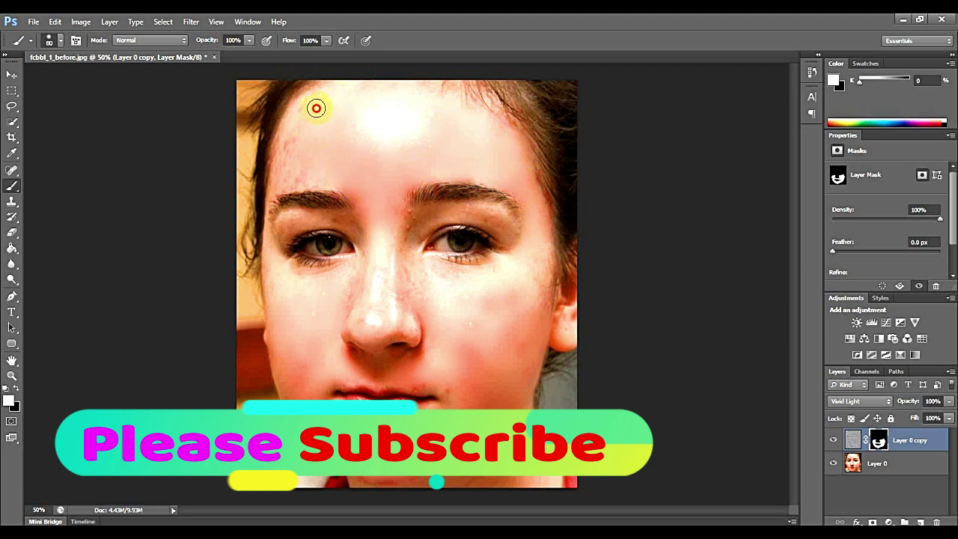
- Paint the smoothing over the forehead's side, the nose and outer cheek, reducing the brush to 50 px for the jawline
{"action": "mouse_move", "coordinate": [293, 180]}
{"action": "left_mouse_down"}
{"action": "mouse_move", "coordinate": [353, 188]}
{"action": "mouse_move", "coordinate": [408, 238]}
{"action": "mouse_move", "coordinate": [396, 203]}
{"action": "mouse_move", "coordinate": [415, 220]}
{"action": "mouse_move", "coordinate": [356, 283]}
{"action": "mouse_move", "coordinate": [343, 321]}
{"action": "mouse_move", "coordinate": [363, 272]}
{"action": "mouse_move", "coordinate": [387, 271]}
{"action": "mouse_move", "coordinate": [405, 306]}
{"action": "mouse_move", "coordinate": [394, 272]}
{"action": "mouse_move", "coordinate": [389, 321]}
{"action": "mouse_move", "coordinate": [362, 305]}
{"action": "mouse_move", "coordinate": [369, 278]}
{"action": "mouse_move", "coordinate": [364, 321]}
{"action": "mouse_move", "coordinate": [410, 325]}
{"action": "mouse_move", "coordinate": [402, 255]}
{"action": "mouse_move", "coordinate": [434, 304]}
{"action": "mouse_move", "coordinate": [441, 289]}
{"action": "mouse_move", "coordinate": [426, 274]}
{"action": "mouse_move", "coordinate": [488, 286]}
{"action": "mouse_move", "coordinate": [443, 326]}
{"action": "mouse_move", "coordinate": [486, 318]}
{"action": "left_mouse_up"}
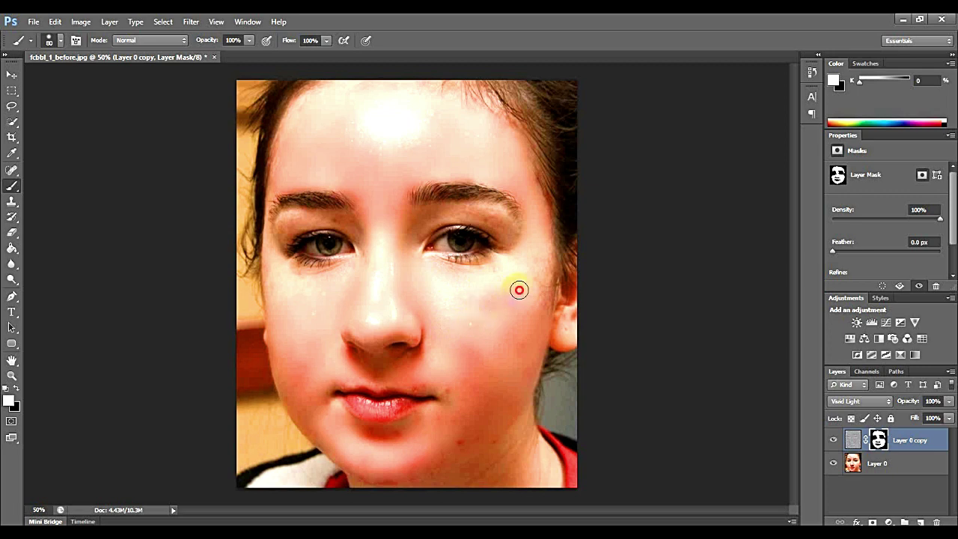
{"action": "left_click_drag", "start_coordinate": [519, 289], "coordinate": [554, 278]}
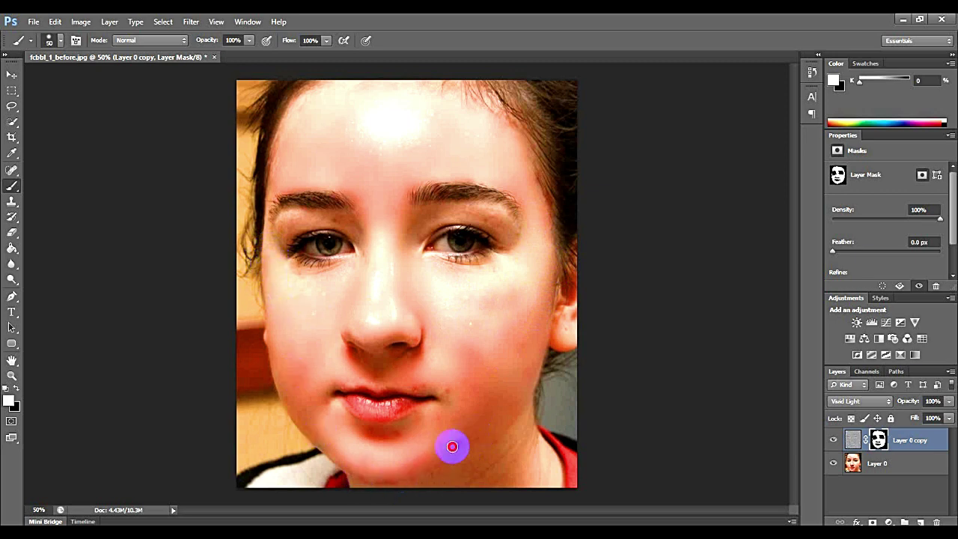
{"action": "mouse_move", "coordinate": [487, 429]}
{"action": "left_mouse_down"}
{"action": "mouse_move", "coordinate": [491, 440]}
{"action": "mouse_move", "coordinate": [466, 451]}
{"action": "mouse_move", "coordinate": [442, 389]}
{"action": "mouse_move", "coordinate": [388, 385]}
{"action": "mouse_move", "coordinate": [445, 394]}
{"action": "mouse_move", "coordinate": [396, 427]}
{"action": "mouse_move", "coordinate": [447, 410]}
{"action": "mouse_move", "coordinate": [481, 368]}
{"action": "mouse_move", "coordinate": [508, 390]}
{"action": "left_mouse_up"}
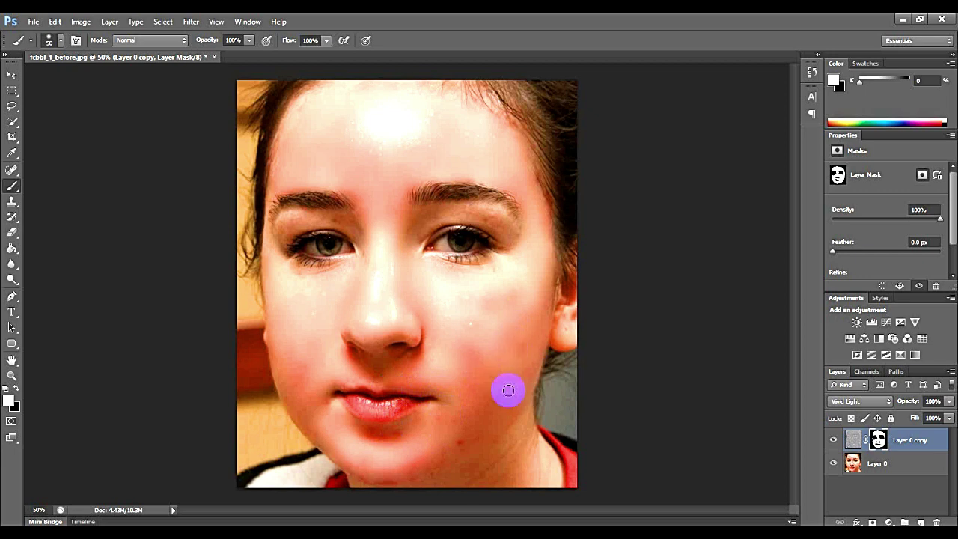
- Paint the smoothing over the eyelids, the skin under the eyes and the temple on the image's left side
{"action": "mouse_move", "coordinate": [509, 229]}
{"action": "left_mouse_down"}
{"action": "mouse_move", "coordinate": [442, 220]}
{"action": "mouse_move", "coordinate": [478, 215]}
{"action": "mouse_move", "coordinate": [506, 228]}
{"action": "mouse_move", "coordinate": [525, 261]}
{"action": "mouse_move", "coordinate": [493, 209]}
{"action": "mouse_move", "coordinate": [437, 218]}
{"action": "mouse_move", "coordinate": [398, 260]}
{"action": "mouse_move", "coordinate": [356, 229]}
{"action": "left_mouse_up"}
{"action": "left_click", "coordinate": [513, 232]}
{"action": "mouse_move", "coordinate": [338, 218]}
{"action": "left_mouse_down"}
{"action": "mouse_move", "coordinate": [306, 224]}
{"action": "mouse_move", "coordinate": [284, 244]}
{"action": "mouse_move", "coordinate": [292, 222]}
{"action": "mouse_move", "coordinate": [308, 216]}
{"action": "mouse_move", "coordinate": [282, 224]}
{"action": "mouse_move", "coordinate": [303, 209]}
{"action": "mouse_move", "coordinate": [287, 214]}
{"action": "mouse_move", "coordinate": [261, 252]}
{"action": "mouse_move", "coordinate": [289, 310]}
{"action": "left_mouse_up"}
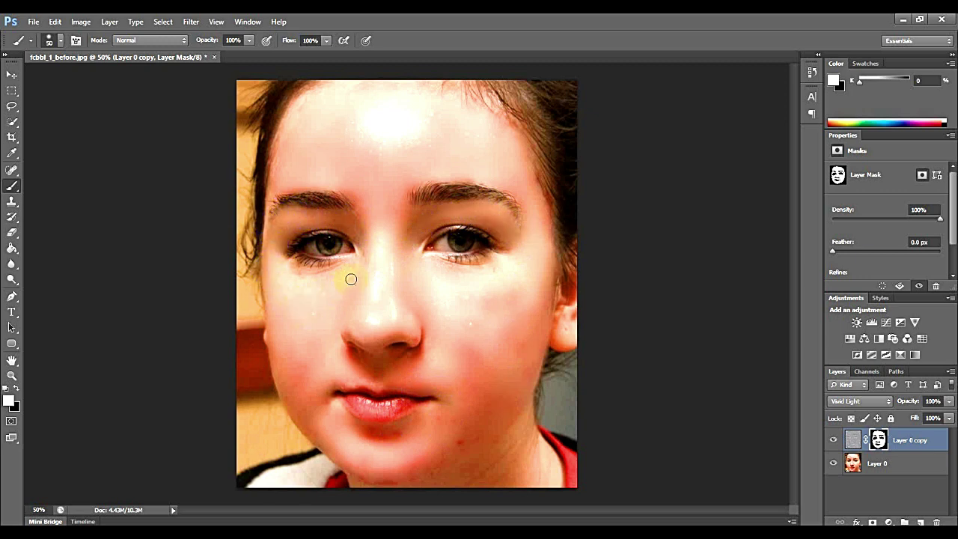
{"action": "mouse_move", "coordinate": [324, 271]}
{"action": "left_mouse_down"}
{"action": "mouse_move", "coordinate": [294, 276]}
{"action": "mouse_move", "coordinate": [325, 273]}
{"action": "mouse_move", "coordinate": [287, 264]}
{"action": "mouse_move", "coordinate": [314, 276]}
{"action": "left_mouse_up"}
{"action": "mouse_move", "coordinate": [263, 189]}
{"action": "left_mouse_down"}
{"action": "mouse_move", "coordinate": [258, 235]}
{"action": "mouse_move", "coordinate": [273, 259]}
{"action": "left_mouse_up"}
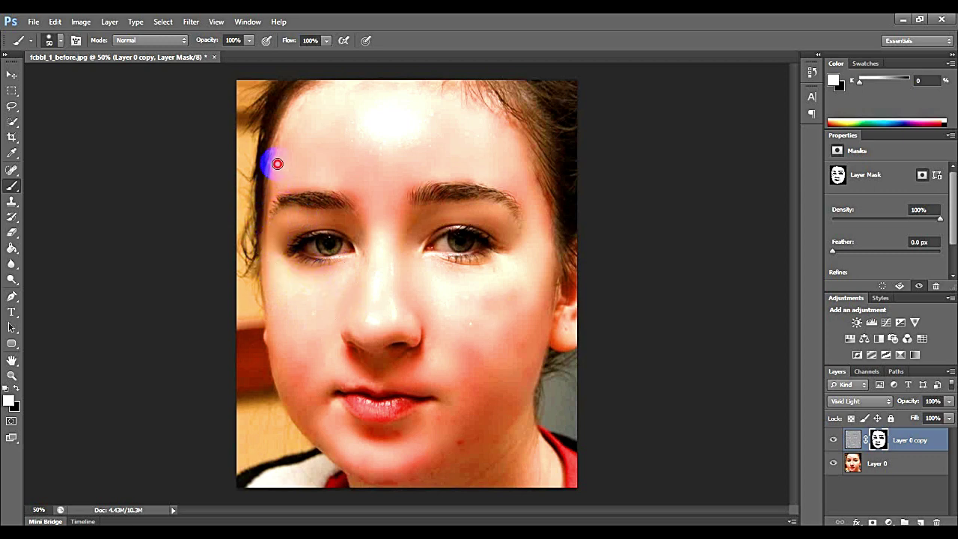
- Extend the mask painting along the forehead hairline and touch up the cheek, mouth area, chin and neck
{"action": "mouse_move", "coordinate": [277, 163]}
{"action": "left_mouse_down"}
{"action": "mouse_move", "coordinate": [282, 138]}
{"action": "mouse_move", "coordinate": [318, 98]}
{"action": "mouse_move", "coordinate": [281, 125]}
{"action": "mouse_move", "coordinate": [262, 189]}
{"action": "mouse_move", "coordinate": [327, 93]}
{"action": "mouse_move", "coordinate": [345, 82]}
{"action": "mouse_move", "coordinate": [330, 92]}
{"action": "mouse_move", "coordinate": [433, 89]}
{"action": "mouse_move", "coordinate": [501, 124]}
{"action": "mouse_move", "coordinate": [441, 79]}
{"action": "left_mouse_up"}
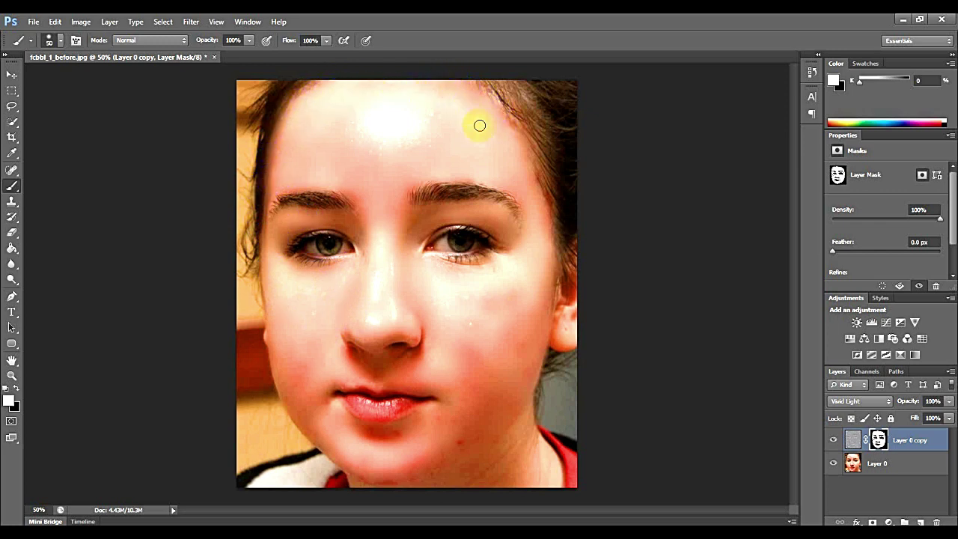
{"action": "mouse_move", "coordinate": [497, 193]}
{"action": "left_mouse_down"}
{"action": "mouse_move", "coordinate": [507, 207]}
{"action": "mouse_move", "coordinate": [469, 342]}
{"action": "left_mouse_up"}
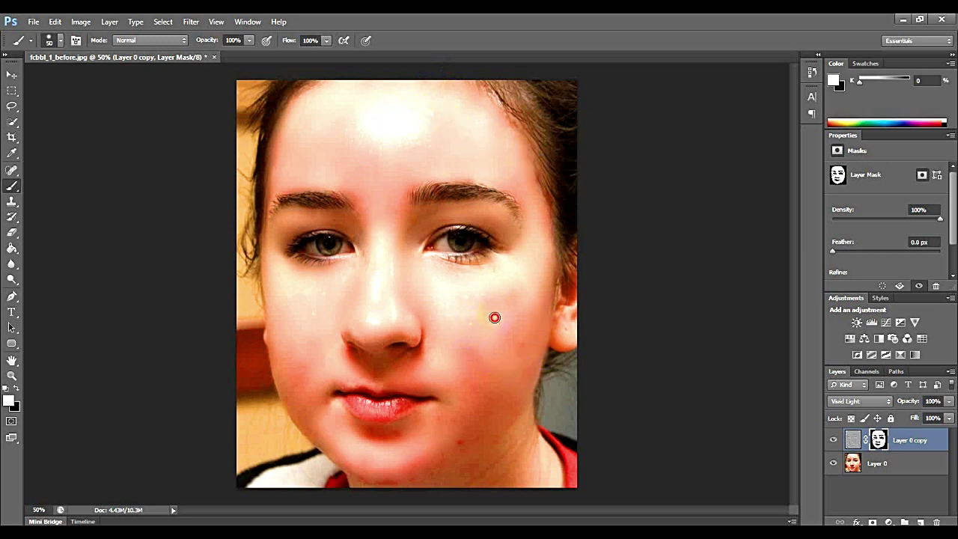
{"action": "mouse_move", "coordinate": [404, 370]}
{"action": "left_mouse_down"}
{"action": "mouse_move", "coordinate": [416, 337]}
{"action": "mouse_move", "coordinate": [428, 339]}
{"action": "mouse_move", "coordinate": [365, 367]}
{"action": "mouse_move", "coordinate": [347, 370]}
{"action": "mouse_move", "coordinate": [344, 357]}
{"action": "mouse_move", "coordinate": [415, 354]}
{"action": "mouse_move", "coordinate": [393, 353]}
{"action": "mouse_move", "coordinate": [414, 354]}
{"action": "mouse_move", "coordinate": [383, 480]}
{"action": "mouse_move", "coordinate": [366, 478]}
{"action": "mouse_move", "coordinate": [401, 485]}
{"action": "mouse_move", "coordinate": [362, 477]}
{"action": "mouse_move", "coordinate": [439, 467]}
{"action": "mouse_move", "coordinate": [469, 431]}
{"action": "mouse_move", "coordinate": [583, 432]}
{"action": "left_mouse_up"}
{"action": "left_click", "coordinate": [380, 483]}
{"action": "left_click", "coordinate": [321, 233]}
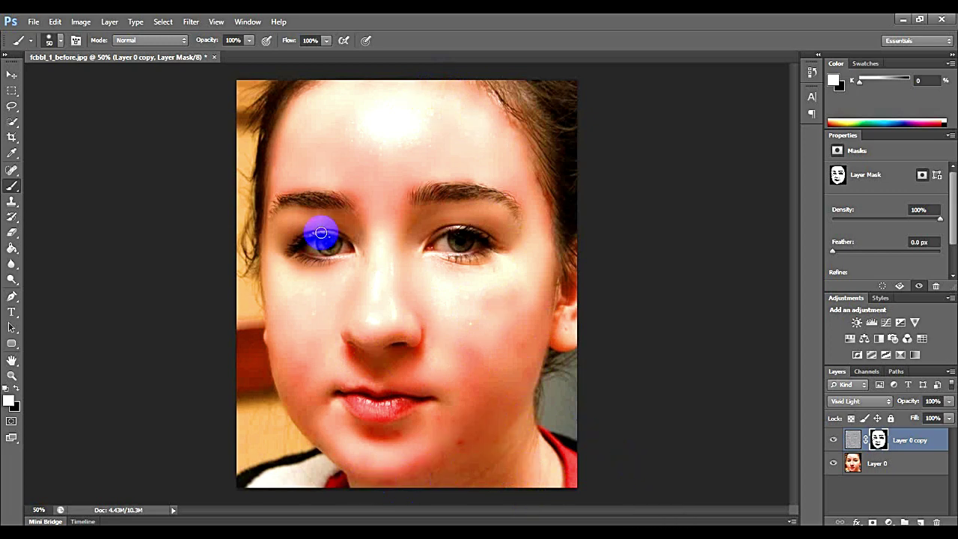
- Touch up the mask with white strokes around the eyes, beside the nose and along the edges of both eyebrows
{"action": "left_click", "coordinate": [516, 242]}
{"action": "left_click", "coordinate": [321, 253]}
{"action": "left_click", "coordinate": [340, 212]}
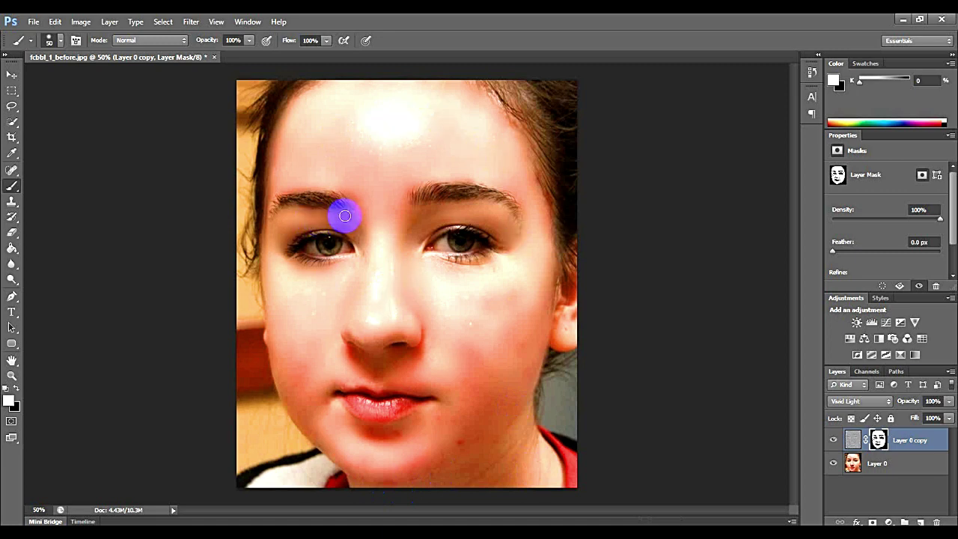
{"action": "left_click", "coordinate": [318, 208]}
{"action": "mouse_move", "coordinate": [318, 208]}
{"action": "left_mouse_down"}
{"action": "mouse_move", "coordinate": [306, 205]}
{"action": "mouse_move", "coordinate": [351, 226]}
{"action": "mouse_move", "coordinate": [373, 271]}
{"action": "left_mouse_up"}
{"action": "mouse_move", "coordinate": [427, 222]}
{"action": "left_mouse_down"}
{"action": "mouse_move", "coordinate": [409, 252]}
{"action": "mouse_move", "coordinate": [427, 226]}
{"action": "mouse_move", "coordinate": [412, 216]}
{"action": "mouse_move", "coordinate": [419, 203]}
{"action": "mouse_move", "coordinate": [406, 203]}
{"action": "mouse_move", "coordinate": [408, 188]}
{"action": "mouse_move", "coordinate": [434, 184]}
{"action": "left_mouse_up"}
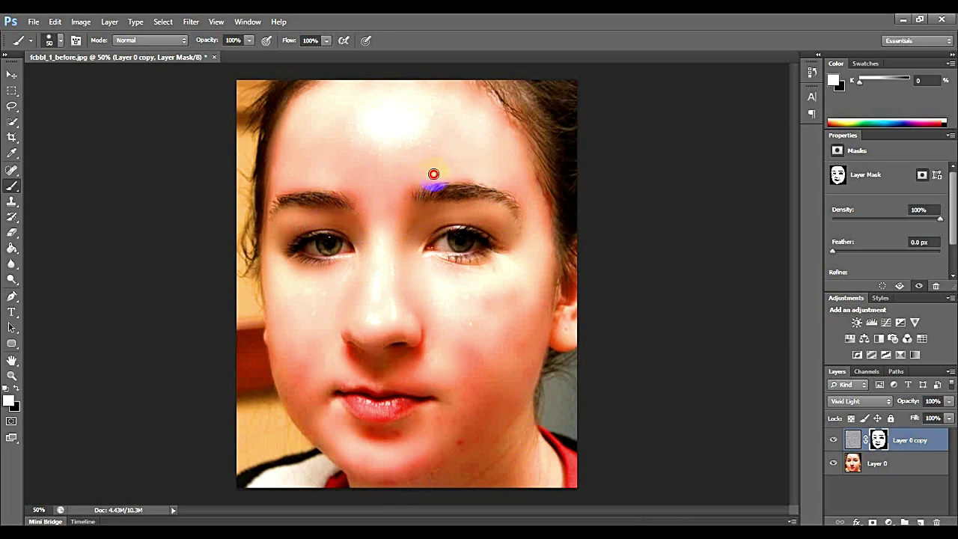
{"action": "mouse_move", "coordinate": [494, 179]}
{"action": "left_mouse_down"}
{"action": "mouse_move", "coordinate": [428, 175]}
{"action": "mouse_move", "coordinate": [336, 197]}
{"action": "mouse_move", "coordinate": [267, 193]}
{"action": "left_mouse_up"}
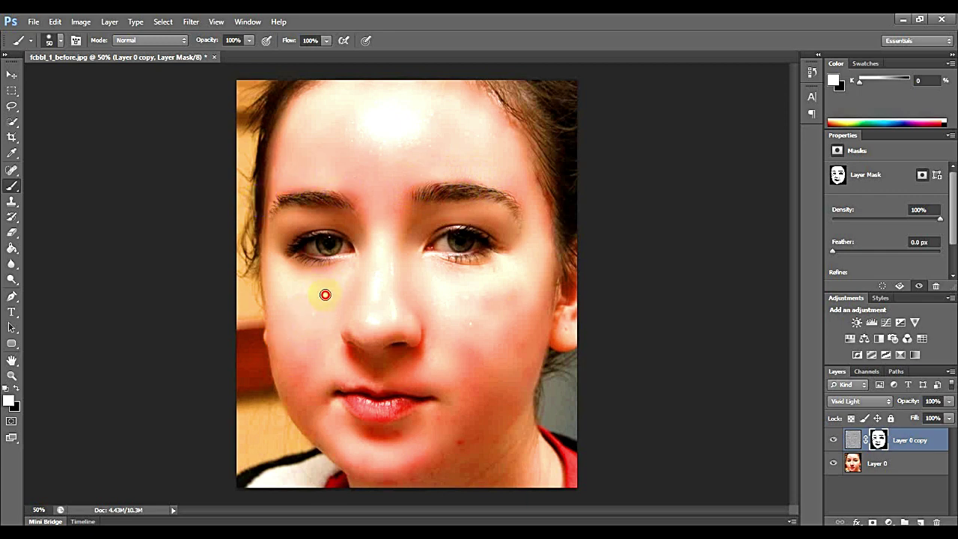
- Extend the white mask painting from the outer cheek on the image's right side down to the chin
{"action": "mouse_move", "coordinate": [525, 336]}
{"action": "left_mouse_down"}
{"action": "mouse_move", "coordinate": [499, 395]}
{"action": "mouse_move", "coordinate": [457, 441]}
{"action": "mouse_move", "coordinate": [474, 442]}
{"action": "mouse_move", "coordinate": [411, 470]}
{"action": "mouse_move", "coordinate": [366, 474]}
{"action": "mouse_move", "coordinate": [387, 477]}
{"action": "left_mouse_up"}
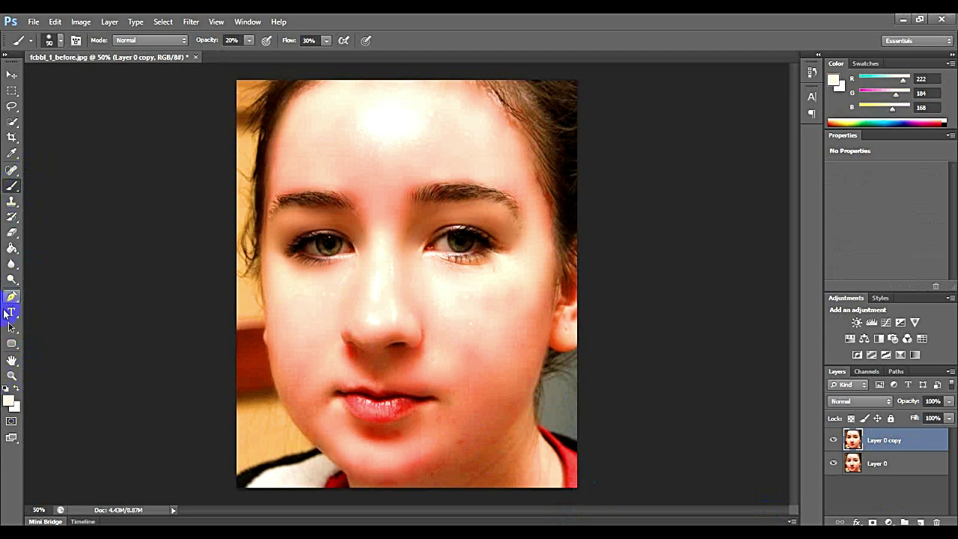
- Sample a light skin tone from the cheek beside the ear and brush it at 20% opacity over the forehead and opposite cheek
{"action": "left_click", "coordinate": [11, 152]}
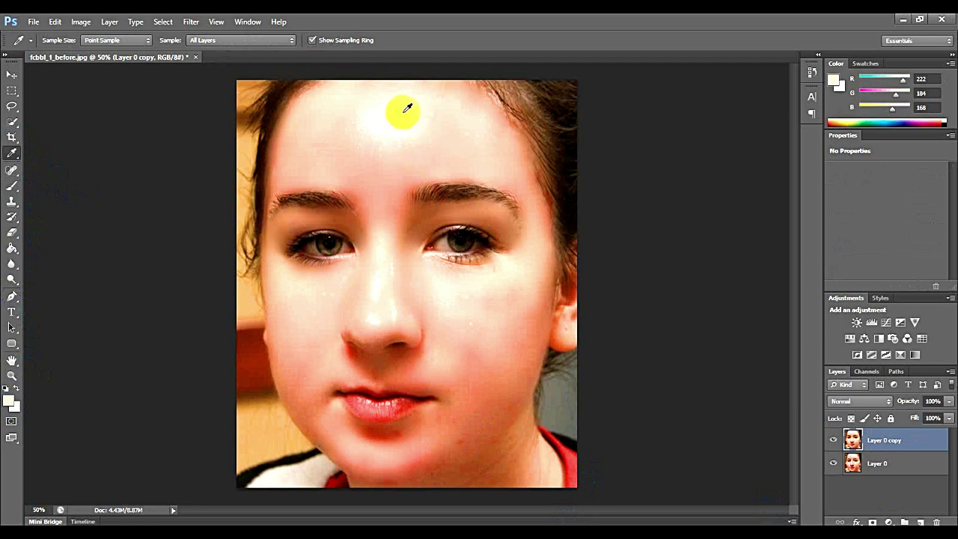
{"action": "left_click", "coordinate": [532, 277]}
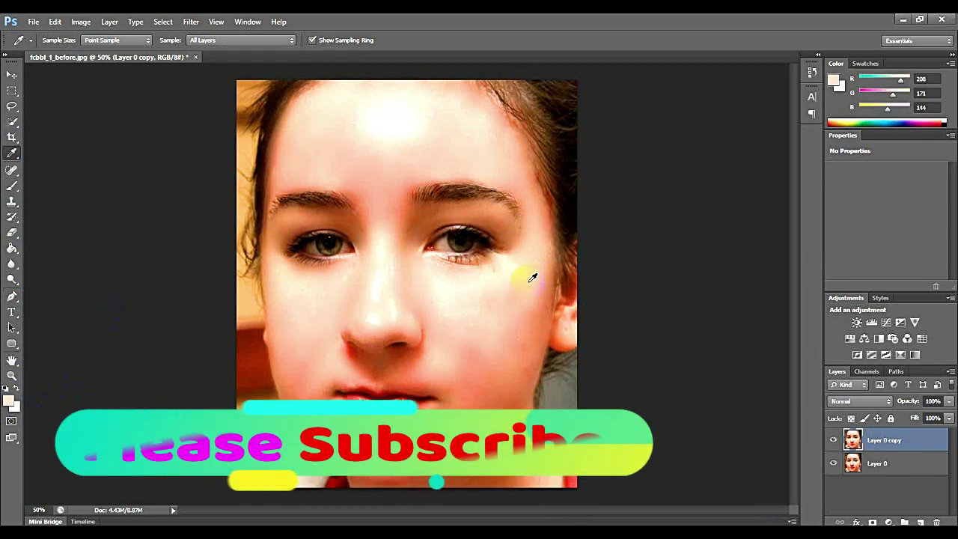
{"action": "left_click", "coordinate": [12, 187]}
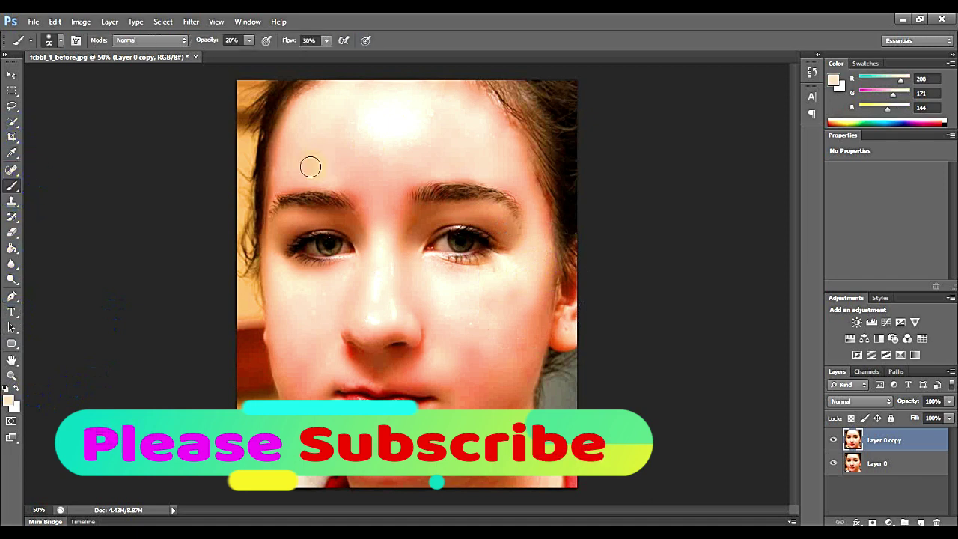
{"action": "mouse_move", "coordinate": [400, 139]}
{"action": "left_mouse_down"}
{"action": "mouse_move", "coordinate": [352, 197]}
{"action": "mouse_move", "coordinate": [344, 163]}
{"action": "mouse_move", "coordinate": [375, 147]}
{"action": "mouse_move", "coordinate": [353, 163]}
{"action": "mouse_move", "coordinate": [355, 154]}
{"action": "mouse_move", "coordinate": [343, 182]}
{"action": "mouse_move", "coordinate": [307, 173]}
{"action": "mouse_move", "coordinate": [341, 180]}
{"action": "mouse_move", "coordinate": [331, 177]}
{"action": "mouse_move", "coordinate": [335, 142]}
{"action": "mouse_move", "coordinate": [361, 107]}
{"action": "mouse_move", "coordinate": [342, 124]}
{"action": "mouse_move", "coordinate": [385, 213]}
{"action": "mouse_move", "coordinate": [374, 311]}
{"action": "mouse_move", "coordinate": [340, 302]}
{"action": "left_mouse_up"}
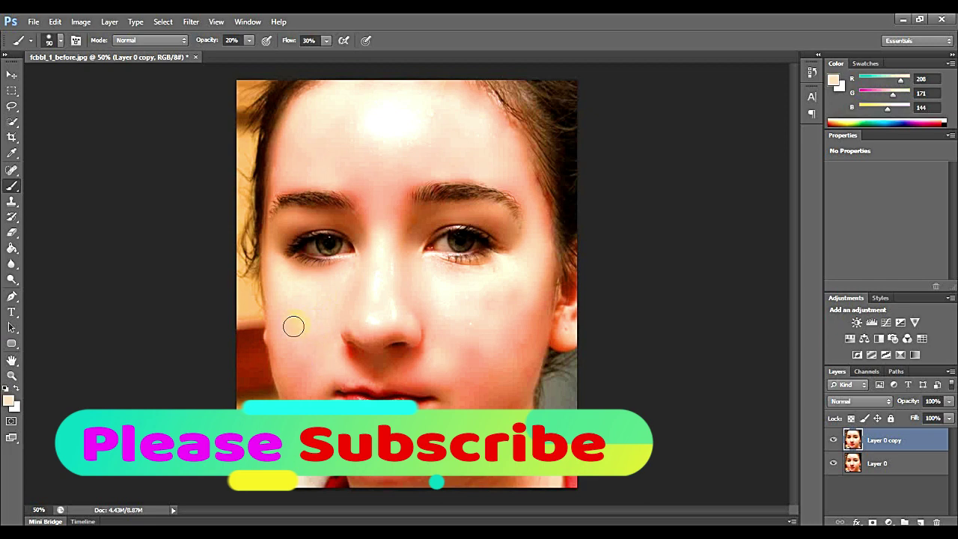
{"action": "mouse_move", "coordinate": [294, 326]}
{"action": "left_mouse_down"}
{"action": "mouse_move", "coordinate": [299, 396]}
{"action": "mouse_move", "coordinate": [274, 369]}
{"action": "left_mouse_up"}
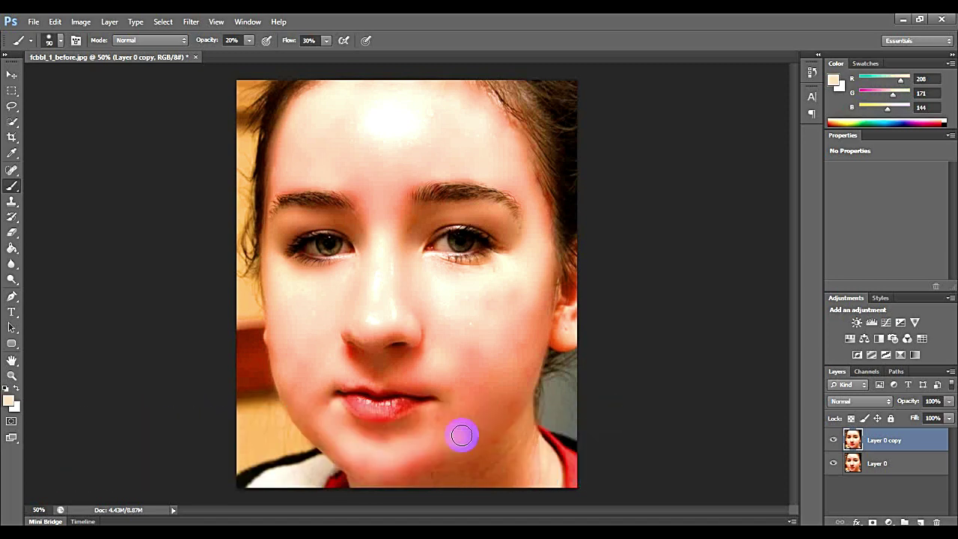
- Brush the sampled skin tone below the nose and over the cheek, chin and jaw on the image's right side
{"action": "left_click", "coordinate": [350, 355]}
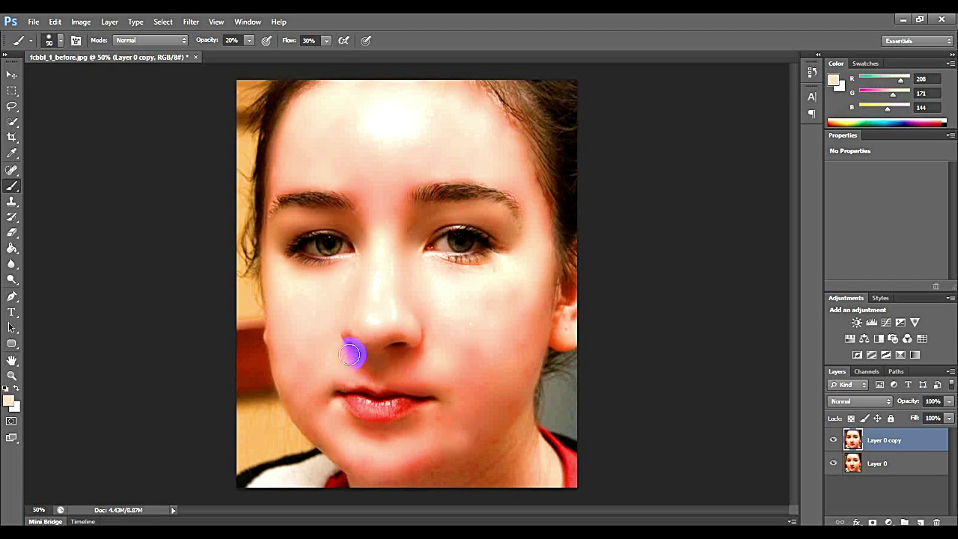
{"action": "mouse_move", "coordinate": [351, 353]}
{"action": "left_mouse_down"}
{"action": "mouse_move", "coordinate": [427, 351]}
{"action": "mouse_move", "coordinate": [428, 324]}
{"action": "mouse_move", "coordinate": [418, 358]}
{"action": "left_mouse_up"}
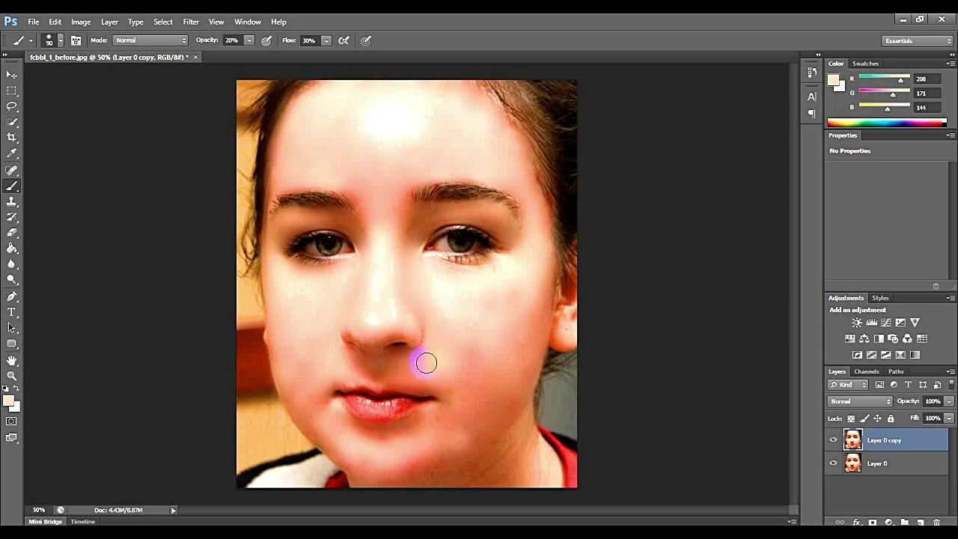
{"action": "left_click", "coordinate": [456, 351]}
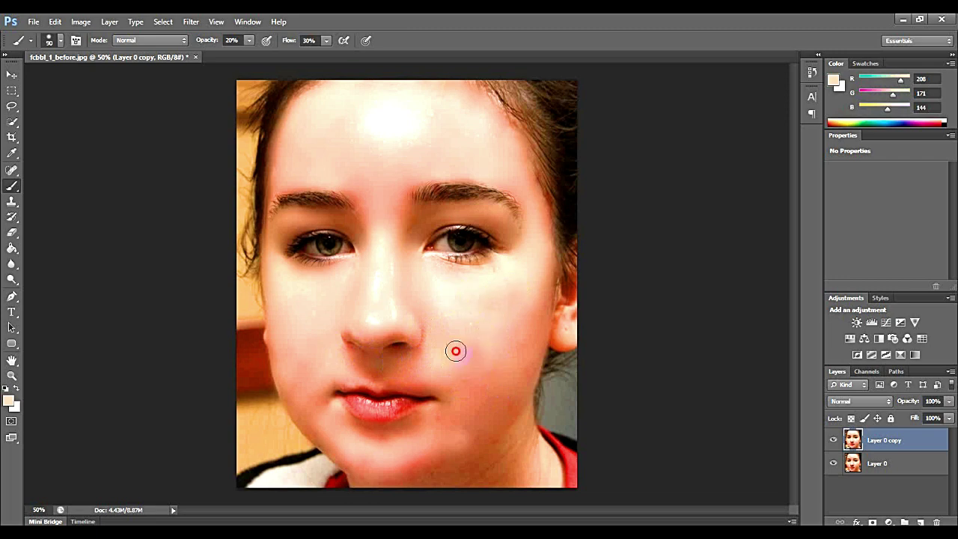
{"action": "mouse_move", "coordinate": [487, 348]}
{"action": "left_mouse_down"}
{"action": "mouse_move", "coordinate": [522, 369]}
{"action": "mouse_move", "coordinate": [509, 407]}
{"action": "mouse_move", "coordinate": [455, 452]}
{"action": "mouse_move", "coordinate": [430, 447]}
{"action": "left_mouse_up"}
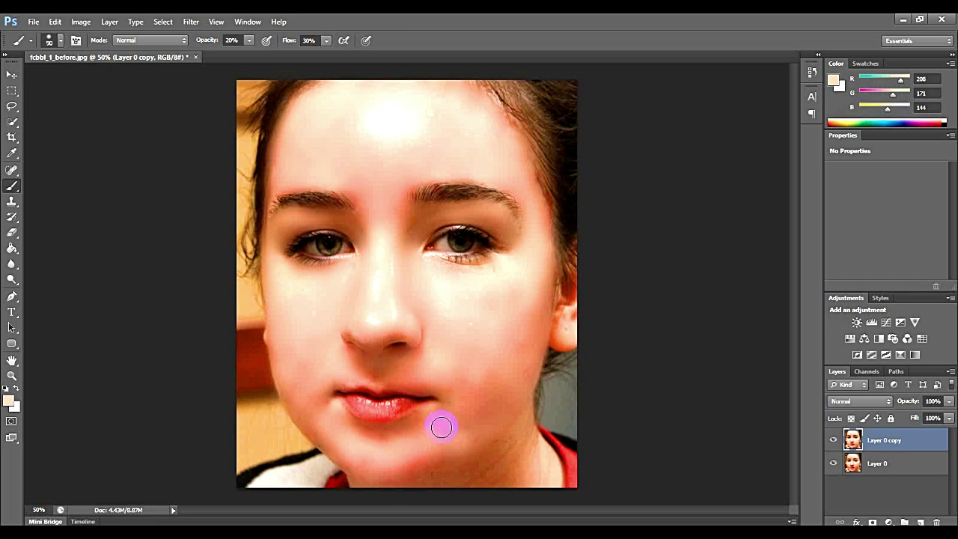
{"action": "mouse_move", "coordinate": [455, 449]}
{"action": "left_mouse_down"}
{"action": "mouse_move", "coordinate": [404, 478]}
{"action": "mouse_move", "coordinate": [350, 472]}
{"action": "mouse_move", "coordinate": [398, 480]}
{"action": "mouse_move", "coordinate": [496, 469]}
{"action": "mouse_move", "coordinate": [458, 491]}
{"action": "mouse_move", "coordinate": [518, 445]}
{"action": "mouse_move", "coordinate": [466, 489]}
{"action": "mouse_move", "coordinate": [506, 438]}
{"action": "mouse_move", "coordinate": [450, 480]}
{"action": "mouse_move", "coordinate": [520, 407]}
{"action": "mouse_move", "coordinate": [506, 424]}
{"action": "mouse_move", "coordinate": [528, 333]}
{"action": "left_mouse_up"}
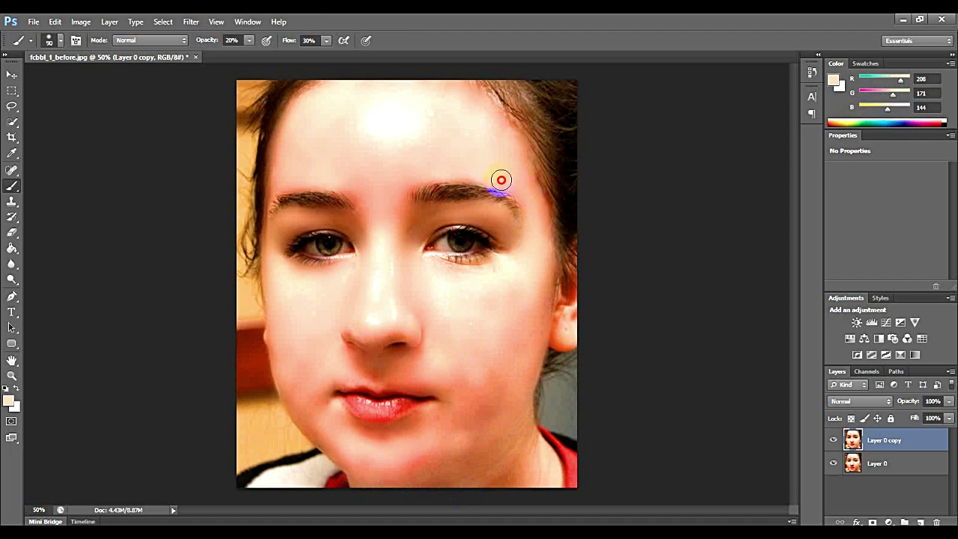
- Brush the skin tone across the forehead, between the eyebrows and over the cheek on the image's left side to the upper lip
{"action": "mouse_move", "coordinate": [505, 142]}
{"action": "left_mouse_down"}
{"action": "mouse_move", "coordinate": [469, 139]}
{"action": "mouse_move", "coordinate": [404, 152]}
{"action": "left_mouse_up"}
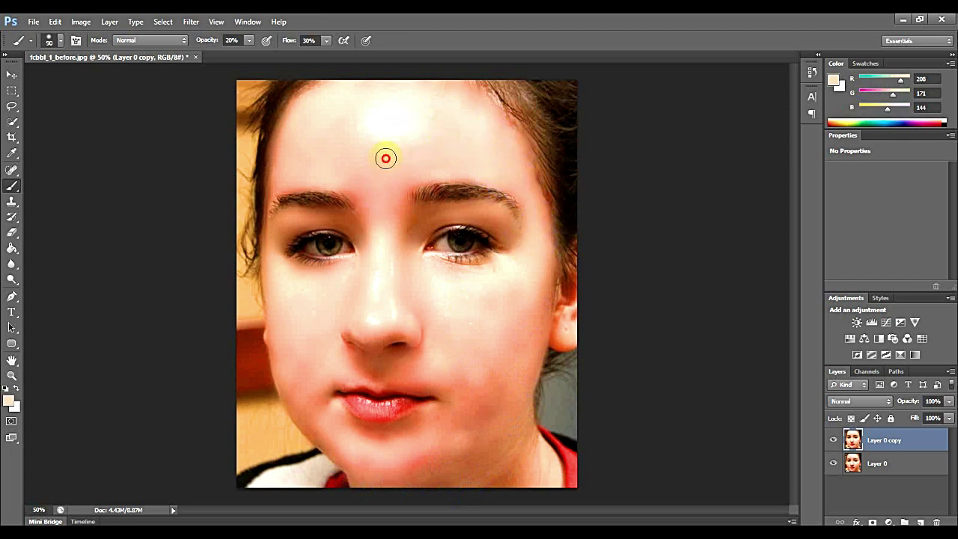
{"action": "mouse_move", "coordinate": [356, 188]}
{"action": "left_mouse_down"}
{"action": "mouse_move", "coordinate": [369, 154]}
{"action": "mouse_move", "coordinate": [433, 118]}
{"action": "mouse_move", "coordinate": [356, 129]}
{"action": "mouse_move", "coordinate": [409, 133]}
{"action": "mouse_move", "coordinate": [348, 93]}
{"action": "mouse_move", "coordinate": [308, 106]}
{"action": "mouse_move", "coordinate": [320, 91]}
{"action": "mouse_move", "coordinate": [341, 88]}
{"action": "mouse_move", "coordinate": [310, 106]}
{"action": "mouse_move", "coordinate": [278, 175]}
{"action": "mouse_move", "coordinate": [284, 149]}
{"action": "mouse_move", "coordinate": [312, 173]}
{"action": "mouse_move", "coordinate": [344, 178]}
{"action": "mouse_move", "coordinate": [263, 178]}
{"action": "mouse_move", "coordinate": [334, 177]}
{"action": "mouse_move", "coordinate": [359, 198]}
{"action": "mouse_move", "coordinate": [378, 261]}
{"action": "mouse_move", "coordinate": [363, 303]}
{"action": "mouse_move", "coordinate": [314, 313]}
{"action": "mouse_move", "coordinate": [325, 310]}
{"action": "mouse_move", "coordinate": [346, 359]}
{"action": "left_mouse_up"}
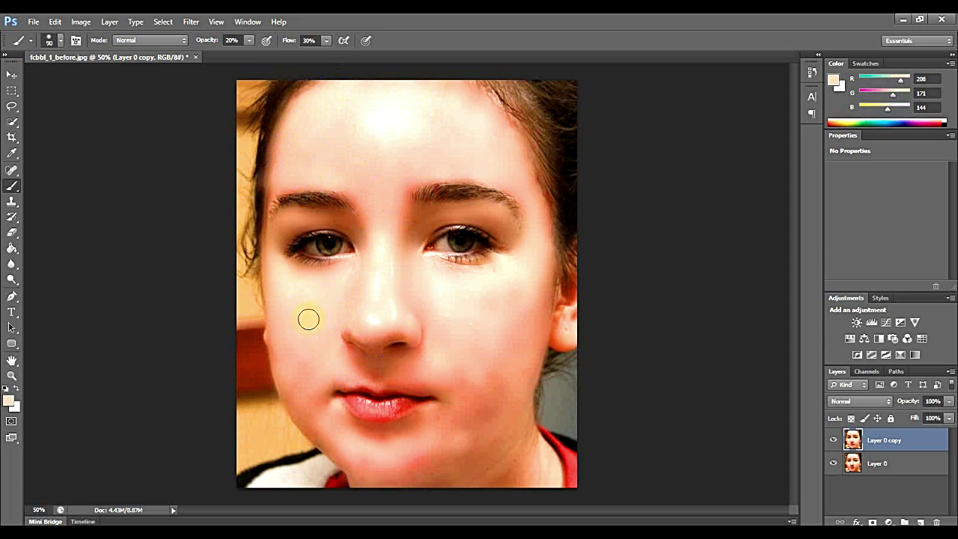
{"action": "mouse_move", "coordinate": [308, 320]}
{"action": "left_mouse_down"}
{"action": "mouse_move", "coordinate": [284, 358]}
{"action": "mouse_move", "coordinate": [284, 387]}
{"action": "left_mouse_up"}
{"action": "mouse_move", "coordinate": [298, 344]}
{"action": "left_mouse_down"}
{"action": "mouse_move", "coordinate": [316, 404]}
{"action": "mouse_move", "coordinate": [310, 398]}
{"action": "mouse_move", "coordinate": [322, 406]}
{"action": "mouse_move", "coordinate": [336, 381]}
{"action": "mouse_move", "coordinate": [426, 393]}
{"action": "mouse_move", "coordinate": [438, 381]}
{"action": "mouse_move", "coordinate": [335, 364]}
{"action": "mouse_move", "coordinate": [400, 372]}
{"action": "mouse_move", "coordinate": [340, 377]}
{"action": "mouse_move", "coordinate": [381, 375]}
{"action": "left_mouse_up"}
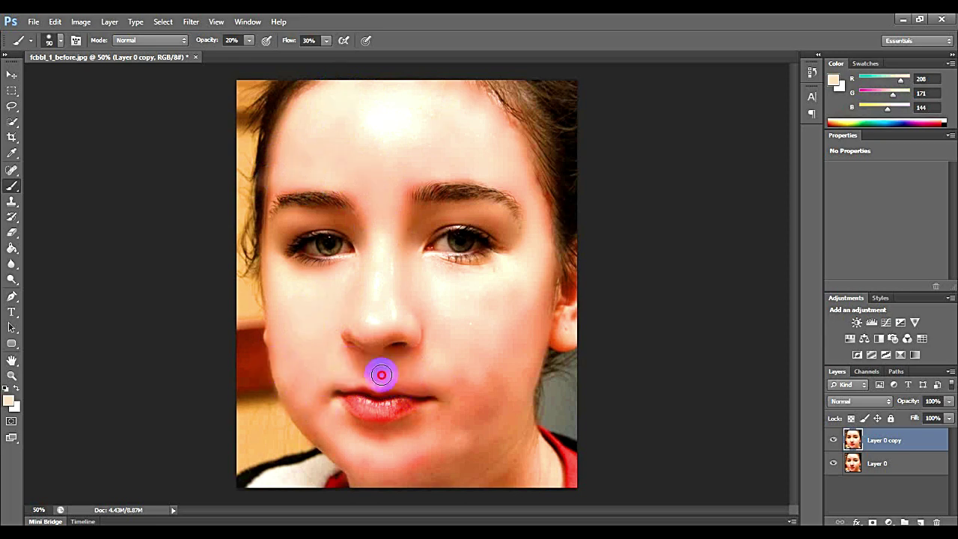
- Even out the skin above the upper lip, around the nostrils and over the lower cheek on the image's right side
{"action": "left_click_drag", "start_coordinate": [436, 360], "coordinate": [331, 385]}
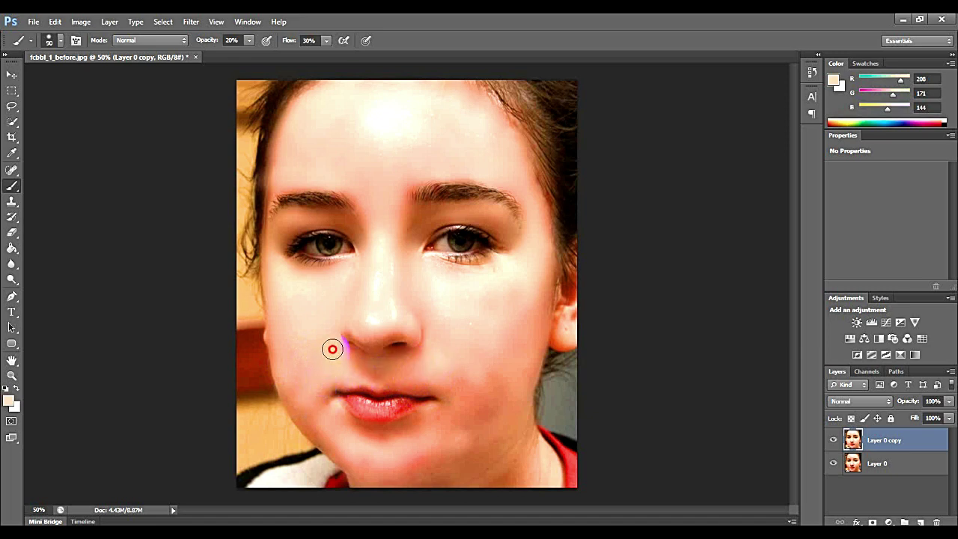
{"action": "mouse_move", "coordinate": [333, 349]}
{"action": "left_mouse_down"}
{"action": "mouse_move", "coordinate": [421, 348]}
{"action": "mouse_move", "coordinate": [430, 338]}
{"action": "mouse_move", "coordinate": [421, 311]}
{"action": "mouse_move", "coordinate": [423, 336]}
{"action": "mouse_move", "coordinate": [406, 355]}
{"action": "left_mouse_up"}
{"action": "left_click", "coordinate": [422, 335]}
{"action": "mouse_move", "coordinate": [470, 344]}
{"action": "left_mouse_down"}
{"action": "mouse_move", "coordinate": [470, 385]}
{"action": "mouse_move", "coordinate": [457, 396]}
{"action": "mouse_move", "coordinate": [486, 391]}
{"action": "mouse_move", "coordinate": [500, 374]}
{"action": "mouse_move", "coordinate": [460, 425]}
{"action": "mouse_move", "coordinate": [461, 399]}
{"action": "mouse_move", "coordinate": [457, 421]}
{"action": "mouse_move", "coordinate": [487, 409]}
{"action": "mouse_move", "coordinate": [473, 425]}
{"action": "mouse_move", "coordinate": [556, 419]}
{"action": "mouse_move", "coordinate": [527, 389]}
{"action": "left_mouse_up"}
- Enlarge the brush to 150 px or more and paint the skin tone over the outer cheek on the image's right side
{"action": "key", "text": "bracketright"}
{"action": "key", "text": "bracketright"}
{"action": "key", "text": "bracketright"}
{"action": "key", "text": "bracketright"}
{"action": "key", "text": "bracketright"}
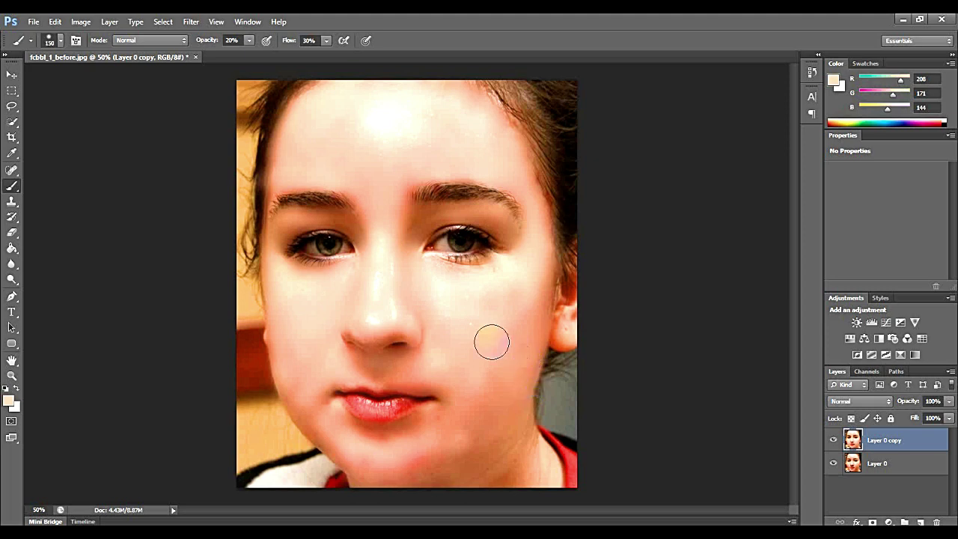
{"action": "mouse_move", "coordinate": [492, 329]}
{"action": "left_mouse_down"}
{"action": "mouse_move", "coordinate": [484, 308]}
{"action": "mouse_move", "coordinate": [512, 301]}
{"action": "mouse_move", "coordinate": [483, 324]}
{"action": "mouse_move", "coordinate": [504, 307]}
{"action": "mouse_move", "coordinate": [482, 345]}
{"action": "mouse_move", "coordinate": [453, 336]}
{"action": "mouse_move", "coordinate": [491, 345]}
{"action": "mouse_move", "coordinate": [490, 405]}
{"action": "mouse_move", "coordinate": [467, 437]}
{"action": "mouse_move", "coordinate": [402, 458]}
{"action": "mouse_move", "coordinate": [415, 456]}
{"action": "mouse_move", "coordinate": [357, 456]}
{"action": "mouse_move", "coordinate": [406, 459]}
{"action": "mouse_move", "coordinate": [457, 431]}
{"action": "mouse_move", "coordinate": [545, 357]}
{"action": "left_mouse_up"}
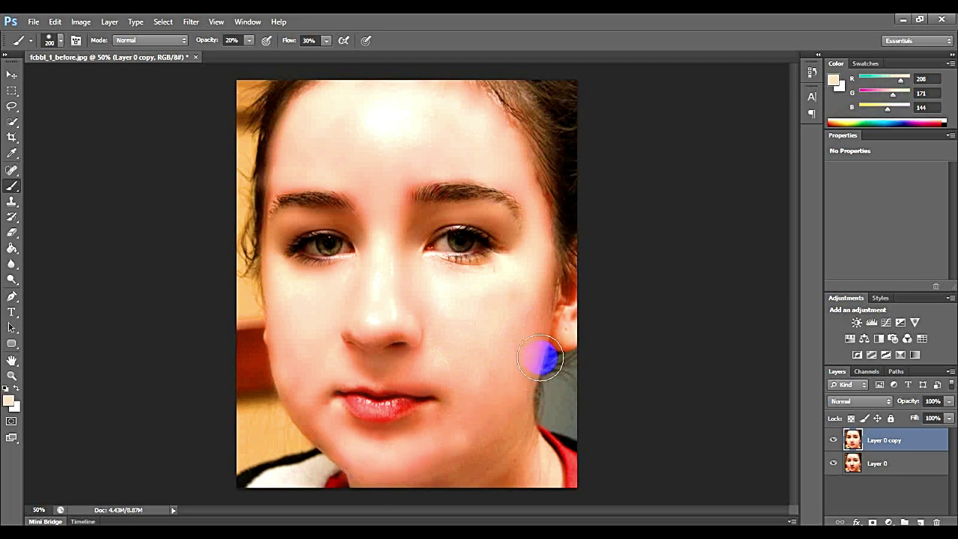
- Set the brush to 150 px and blend the skin tone from under the eye to the mouth corner and over the opposite cheek
{"action": "key", "text": "bracketright"}
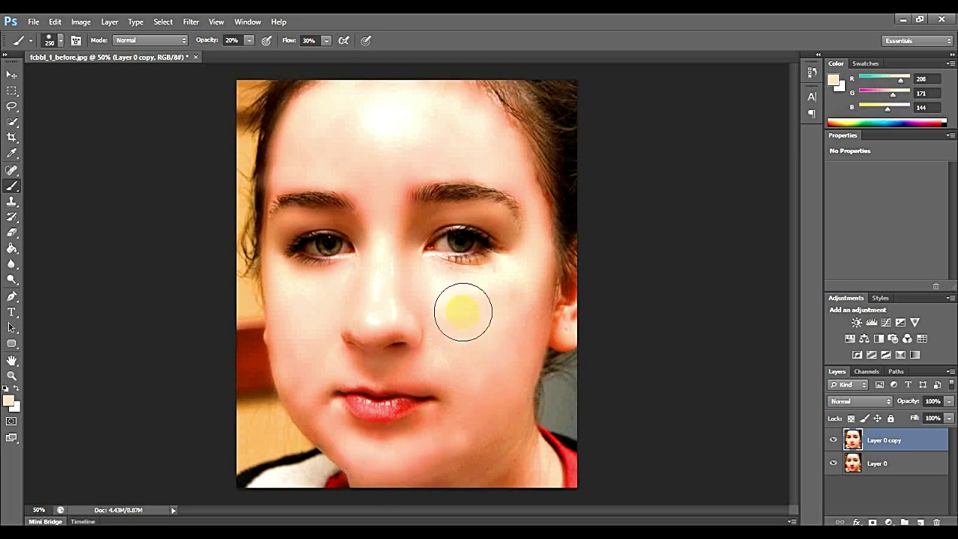
{"action": "key", "text": "bracketleft"}
{"action": "key", "text": "bracketleft"}
{"action": "key", "text": "bracketleft"}
{"action": "left_click", "coordinate": [478, 302]}
{"action": "mouse_move", "coordinate": [508, 298]}
{"action": "left_mouse_down"}
{"action": "mouse_move", "coordinate": [465, 332]}
{"action": "mouse_move", "coordinate": [428, 304]}
{"action": "mouse_move", "coordinate": [472, 322]}
{"action": "mouse_move", "coordinate": [433, 346]}
{"action": "mouse_move", "coordinate": [461, 375]}
{"action": "mouse_move", "coordinate": [464, 357]}
{"action": "mouse_move", "coordinate": [490, 343]}
{"action": "mouse_move", "coordinate": [512, 360]}
{"action": "mouse_move", "coordinate": [520, 341]}
{"action": "mouse_move", "coordinate": [485, 406]}
{"action": "mouse_move", "coordinate": [442, 426]}
{"action": "left_mouse_up"}
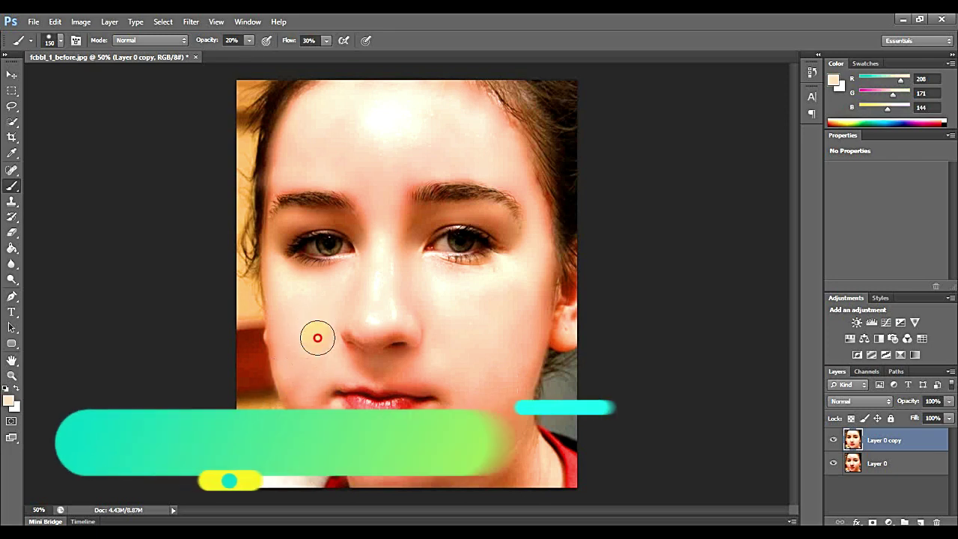
{"action": "mouse_move", "coordinate": [303, 308]}
{"action": "left_mouse_down"}
{"action": "mouse_move", "coordinate": [315, 339]}
{"action": "mouse_move", "coordinate": [325, 295]}
{"action": "mouse_move", "coordinate": [346, 289]}
{"action": "mouse_move", "coordinate": [325, 376]}
{"action": "mouse_move", "coordinate": [307, 372]}
{"action": "mouse_move", "coordinate": [300, 382]}
{"action": "mouse_move", "coordinate": [290, 373]}
{"action": "mouse_move", "coordinate": [311, 327]}
{"action": "mouse_move", "coordinate": [299, 302]}
{"action": "mouse_move", "coordinate": [300, 384]}
{"action": "left_mouse_up"}
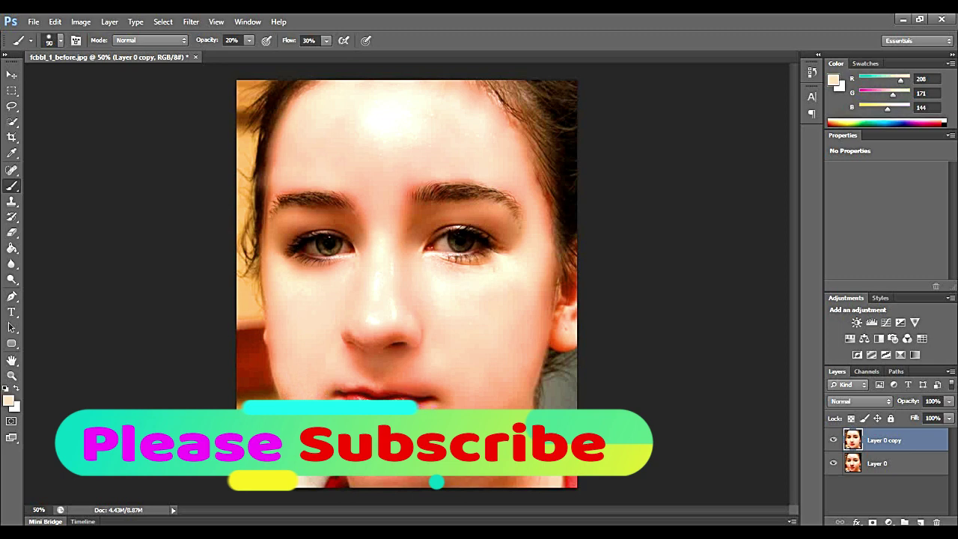
- With a 90 px brush, paint the skin tone over the upper lip area, nose bridge, outer under-eye skin and opposite brow end
{"action": "mouse_move", "coordinate": [320, 388]}
{"action": "left_mouse_down"}
{"action": "mouse_move", "coordinate": [379, 375]}
{"action": "mouse_move", "coordinate": [351, 374]}
{"action": "mouse_move", "coordinate": [327, 382]}
{"action": "mouse_move", "coordinate": [441, 380]}
{"action": "mouse_move", "coordinate": [384, 377]}
{"action": "mouse_move", "coordinate": [424, 355]}
{"action": "left_mouse_up"}
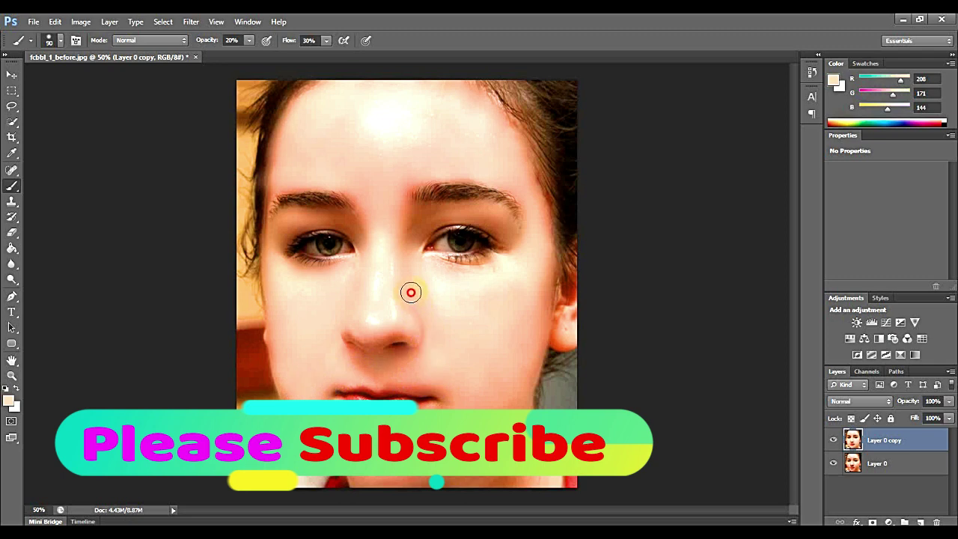
{"action": "mouse_move", "coordinate": [410, 262]}
{"action": "left_mouse_down"}
{"action": "mouse_move", "coordinate": [414, 217]}
{"action": "mouse_move", "coordinate": [410, 234]}
{"action": "mouse_move", "coordinate": [449, 209]}
{"action": "mouse_move", "coordinate": [411, 228]}
{"action": "mouse_move", "coordinate": [469, 212]}
{"action": "mouse_move", "coordinate": [509, 226]}
{"action": "mouse_move", "coordinate": [518, 241]}
{"action": "mouse_move", "coordinate": [523, 250]}
{"action": "mouse_move", "coordinate": [507, 248]}
{"action": "mouse_move", "coordinate": [500, 261]}
{"action": "mouse_move", "coordinate": [516, 238]}
{"action": "mouse_move", "coordinate": [496, 222]}
{"action": "mouse_move", "coordinate": [530, 249]}
{"action": "mouse_move", "coordinate": [497, 212]}
{"action": "mouse_move", "coordinate": [504, 217]}
{"action": "mouse_move", "coordinate": [369, 238]}
{"action": "mouse_move", "coordinate": [299, 220]}
{"action": "mouse_move", "coordinate": [307, 218]}
{"action": "mouse_move", "coordinate": [354, 230]}
{"action": "mouse_move", "coordinate": [306, 221]}
{"action": "mouse_move", "coordinate": [285, 228]}
{"action": "mouse_move", "coordinate": [274, 267]}
{"action": "mouse_move", "coordinate": [297, 217]}
{"action": "mouse_move", "coordinate": [367, 241]}
{"action": "left_mouse_up"}
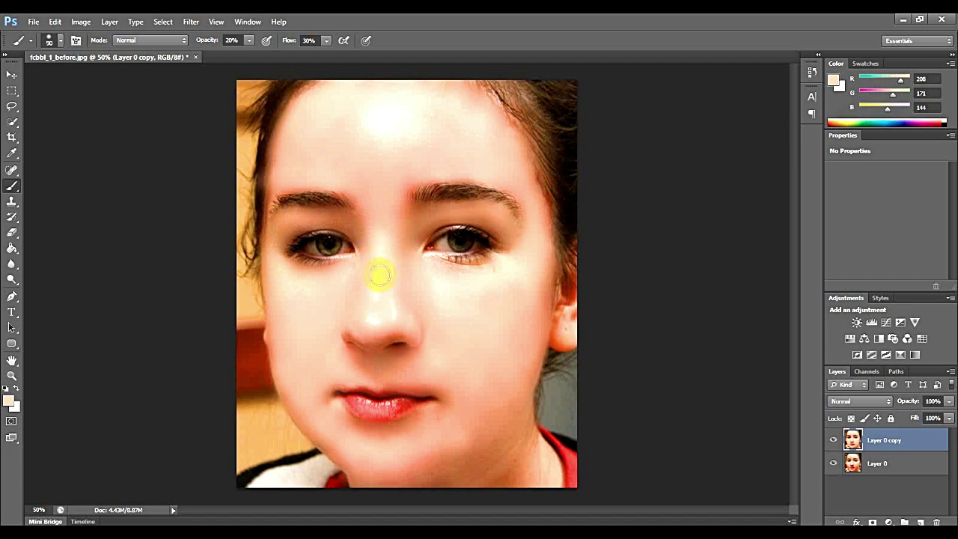
{"action": "mouse_move", "coordinate": [278, 257]}
{"action": "left_mouse_down"}
{"action": "mouse_move", "coordinate": [279, 231]}
{"action": "mouse_move", "coordinate": [285, 275]}
{"action": "mouse_move", "coordinate": [291, 269]}
{"action": "left_mouse_up"}
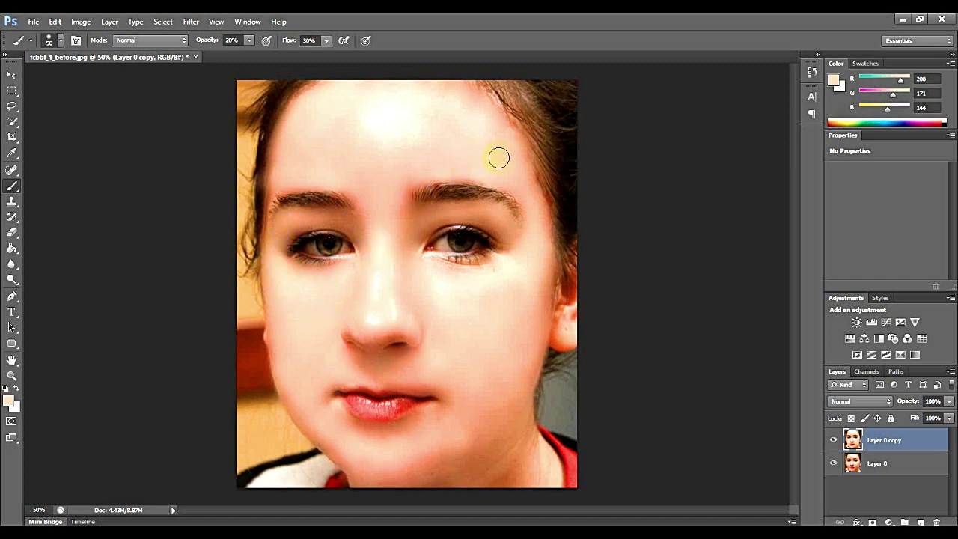
{"action": "left_click_drag", "start_coordinate": [522, 191], "coordinate": [527, 205]}
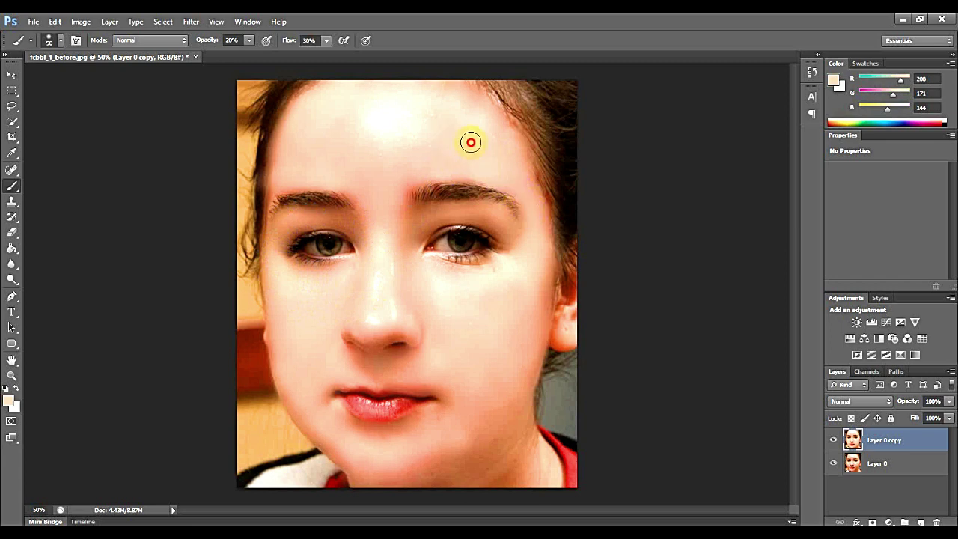
- Blend the skin tone across the forehead and, with a 175 px brush, down the face's side to the jaw
{"action": "mouse_move", "coordinate": [483, 157]}
{"action": "left_mouse_down"}
{"action": "mouse_move", "coordinate": [433, 144]}
{"action": "mouse_move", "coordinate": [470, 165]}
{"action": "mouse_move", "coordinate": [438, 151]}
{"action": "mouse_move", "coordinate": [445, 137]}
{"action": "mouse_move", "coordinate": [426, 154]}
{"action": "mouse_move", "coordinate": [388, 147]}
{"action": "left_mouse_up"}
{"action": "key", "text": "bracketright"}
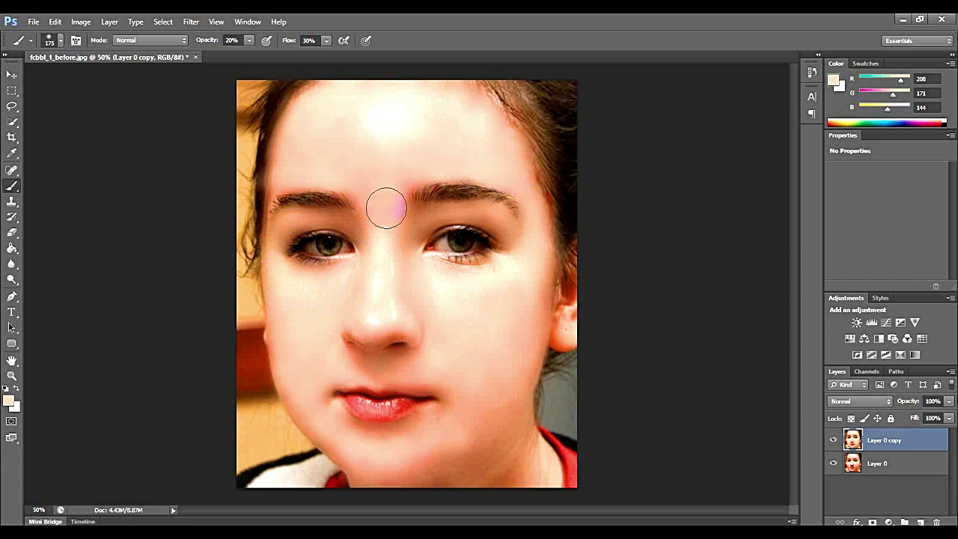
{"action": "mouse_move", "coordinate": [325, 148]}
{"action": "left_mouse_down"}
{"action": "mouse_move", "coordinate": [336, 125]}
{"action": "mouse_move", "coordinate": [295, 135]}
{"action": "mouse_move", "coordinate": [316, 140]}
{"action": "mouse_move", "coordinate": [326, 114]}
{"action": "mouse_move", "coordinate": [330, 151]}
{"action": "mouse_move", "coordinate": [273, 376]}
{"action": "mouse_move", "coordinate": [333, 452]}
{"action": "left_mouse_up"}
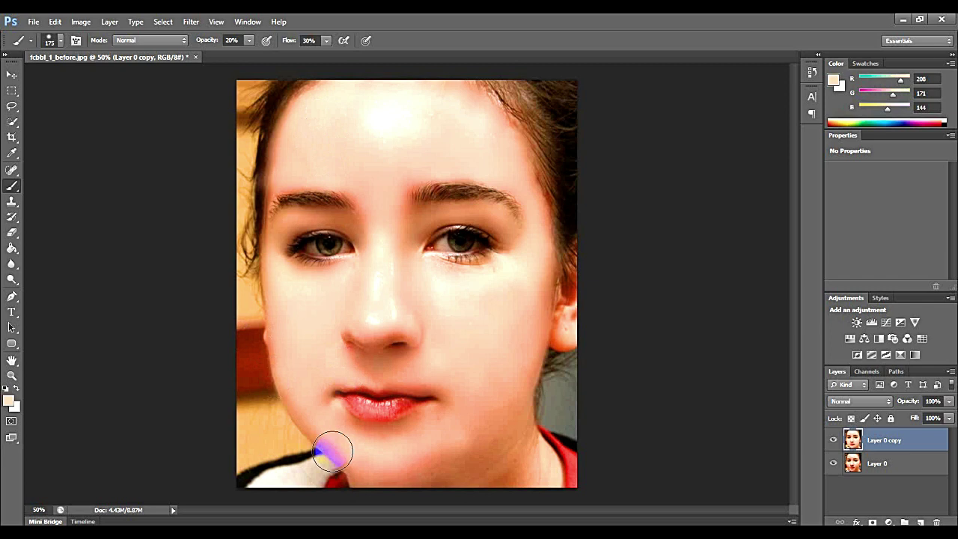
{"action": "mouse_move", "coordinate": [394, 120]}
{"action": "left_mouse_down"}
{"action": "mouse_move", "coordinate": [501, 154]}
{"action": "mouse_move", "coordinate": [471, 109]}
{"action": "mouse_move", "coordinate": [509, 167]}
{"action": "mouse_move", "coordinate": [464, 104]}
{"action": "mouse_move", "coordinate": [444, 98]}
{"action": "mouse_move", "coordinate": [511, 169]}
{"action": "mouse_move", "coordinate": [417, 131]}
{"action": "mouse_move", "coordinate": [401, 139]}
{"action": "mouse_move", "coordinate": [386, 179]}
{"action": "mouse_move", "coordinate": [317, 149]}
{"action": "mouse_move", "coordinate": [342, 110]}
{"action": "mouse_move", "coordinate": [313, 122]}
{"action": "mouse_move", "coordinate": [345, 112]}
{"action": "mouse_move", "coordinate": [369, 100]}
{"action": "left_mouse_up"}
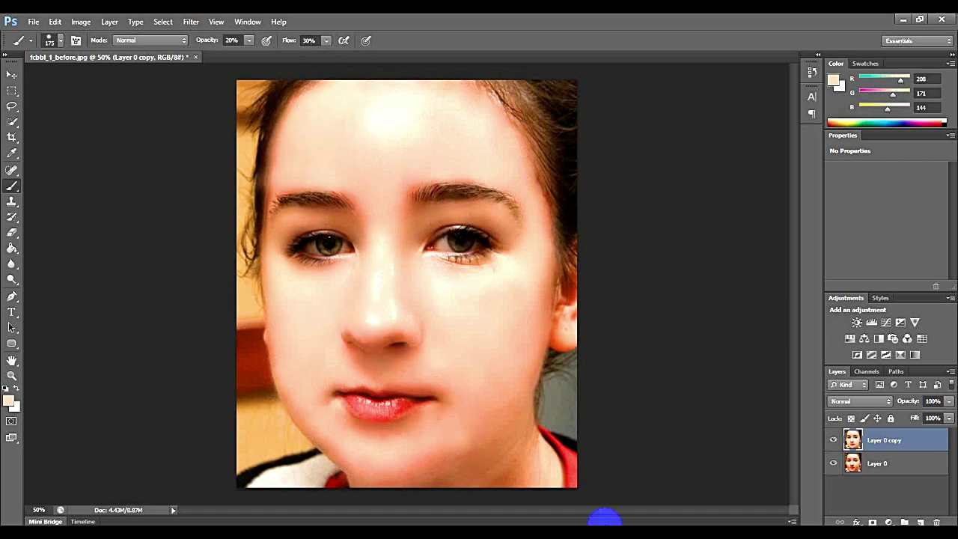
{"action": "left_click_drag", "start_coordinate": [275, 133], "coordinate": [306, 160]}
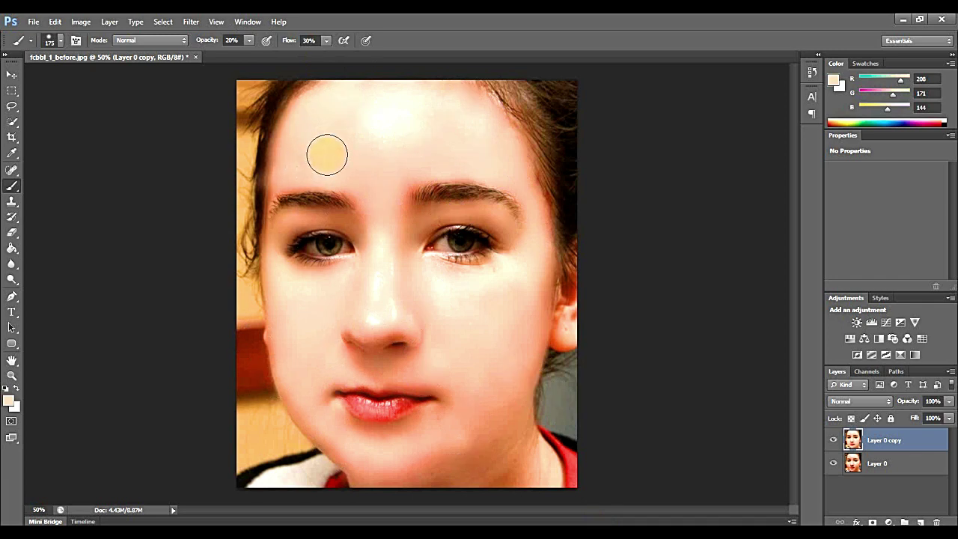
- Reduce the brush to 90 px and paint the skin above the left-side eyebrow and around the other eyebrow's outer end
{"action": "key", "text": "bracketleft"}
{"action": "key", "text": "bracketleft"}
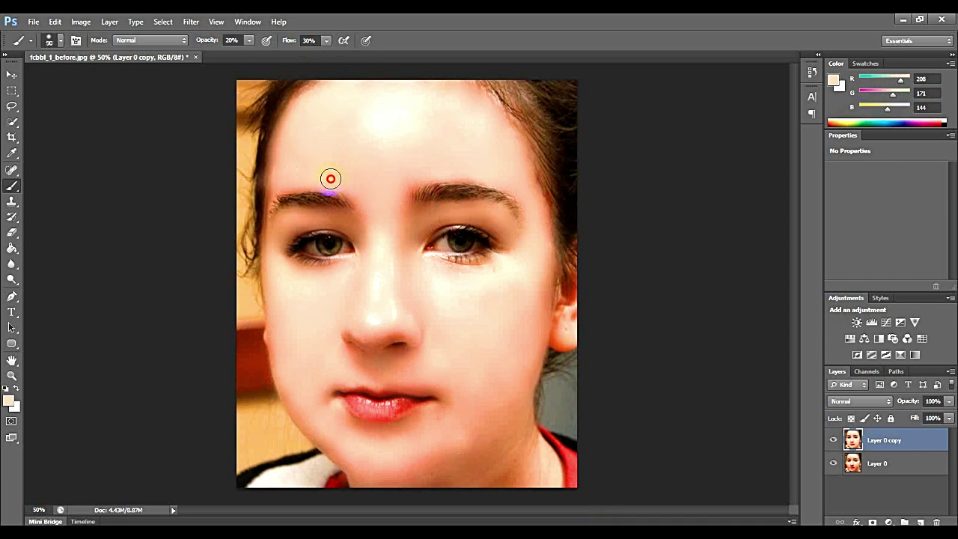
{"action": "mouse_move", "coordinate": [297, 182]}
{"action": "left_mouse_down"}
{"action": "mouse_move", "coordinate": [261, 203]}
{"action": "mouse_move", "coordinate": [274, 183]}
{"action": "left_mouse_up"}
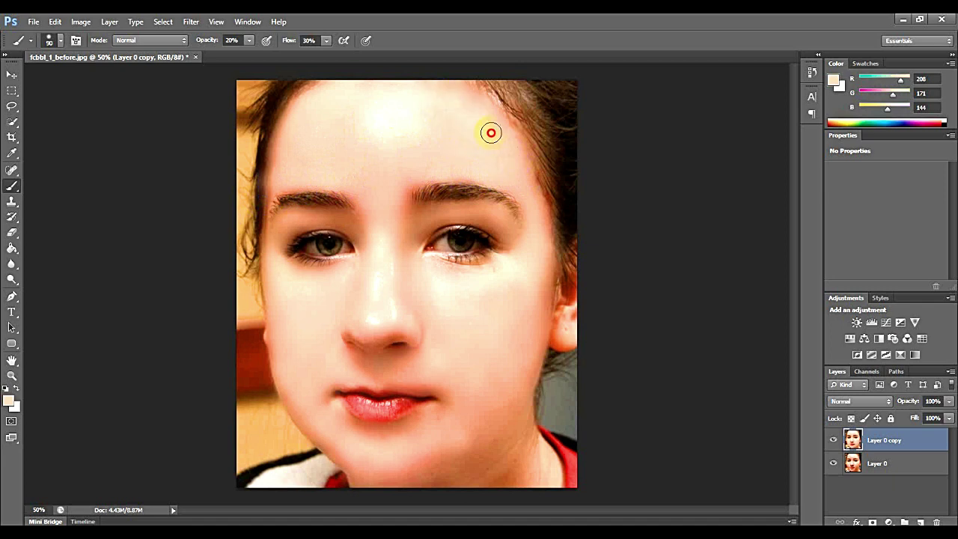
{"action": "left_click_drag", "start_coordinate": [515, 203], "coordinate": [523, 197]}
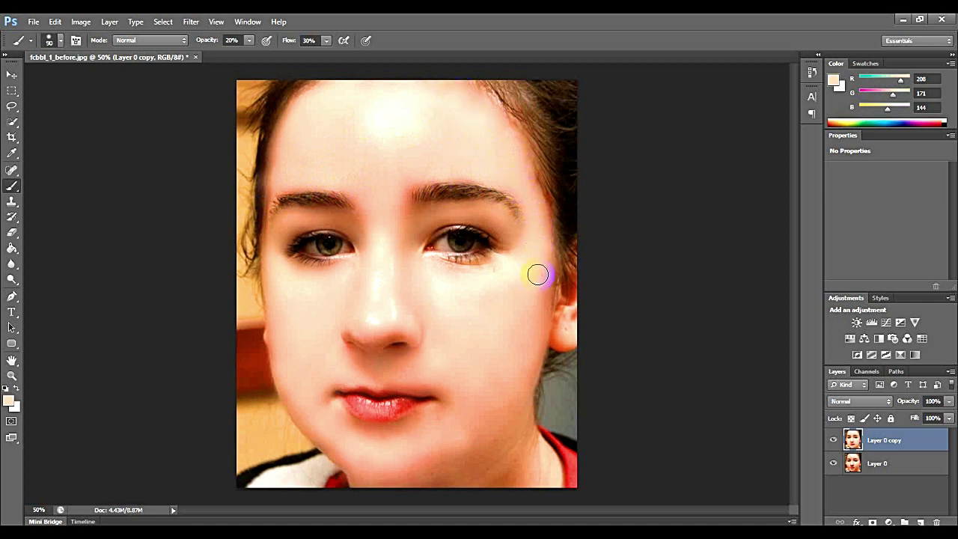
- Touch up the temple, under-eye skin and eyelid on the image's right side, finishing with the Move tool active
{"action": "mouse_move", "coordinate": [546, 254]}
{"action": "left_mouse_down"}
{"action": "mouse_move", "coordinate": [538, 322]}
{"action": "mouse_move", "coordinate": [541, 292]}
{"action": "mouse_move", "coordinate": [473, 318]}
{"action": "mouse_move", "coordinate": [478, 329]}
{"action": "mouse_move", "coordinate": [472, 324]}
{"action": "mouse_move", "coordinate": [507, 264]}
{"action": "mouse_move", "coordinate": [476, 275]}
{"action": "left_mouse_up"}
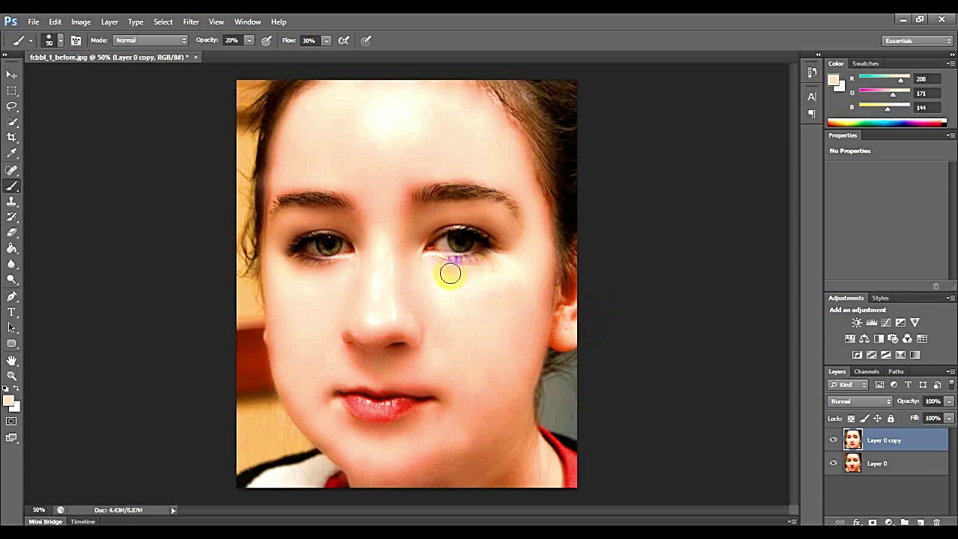
{"action": "left_click", "coordinate": [559, 268]}
{"action": "left_click", "coordinate": [493, 214]}
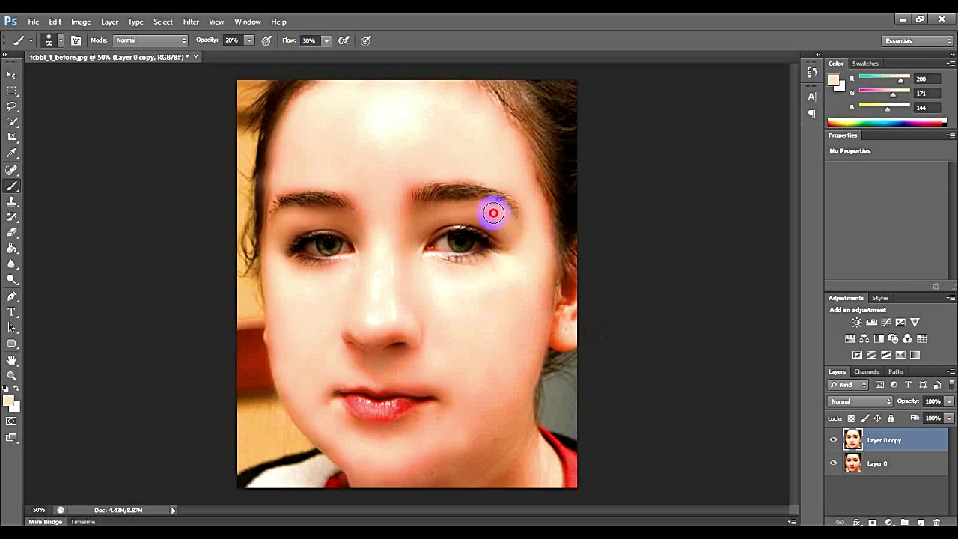
{"action": "mouse_move", "coordinate": [493, 213]}
{"action": "left_mouse_down"}
{"action": "mouse_move", "coordinate": [456, 216]}
{"action": "mouse_move", "coordinate": [499, 231]}
{"action": "mouse_move", "coordinate": [514, 252]}
{"action": "left_mouse_up"}
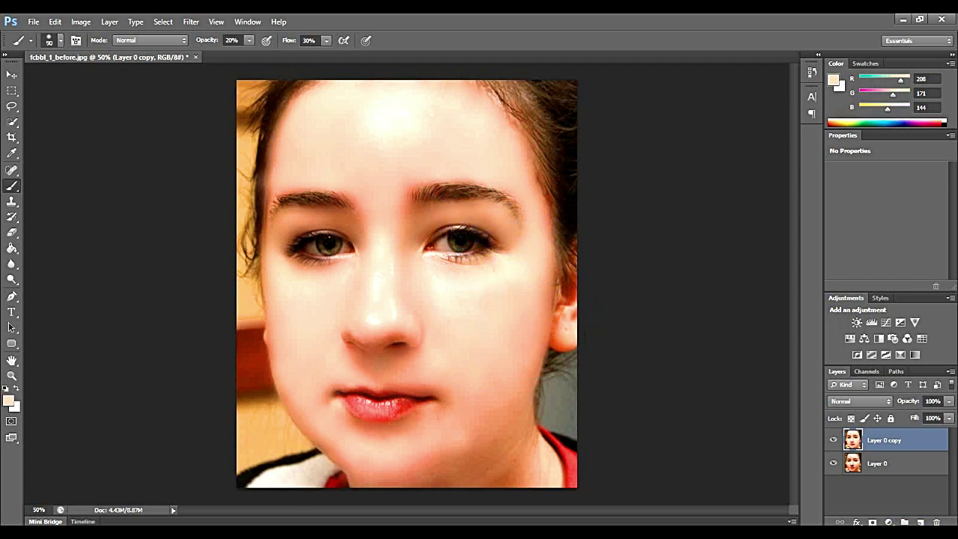
{"action": "key", "text": "ctrl+minus"}
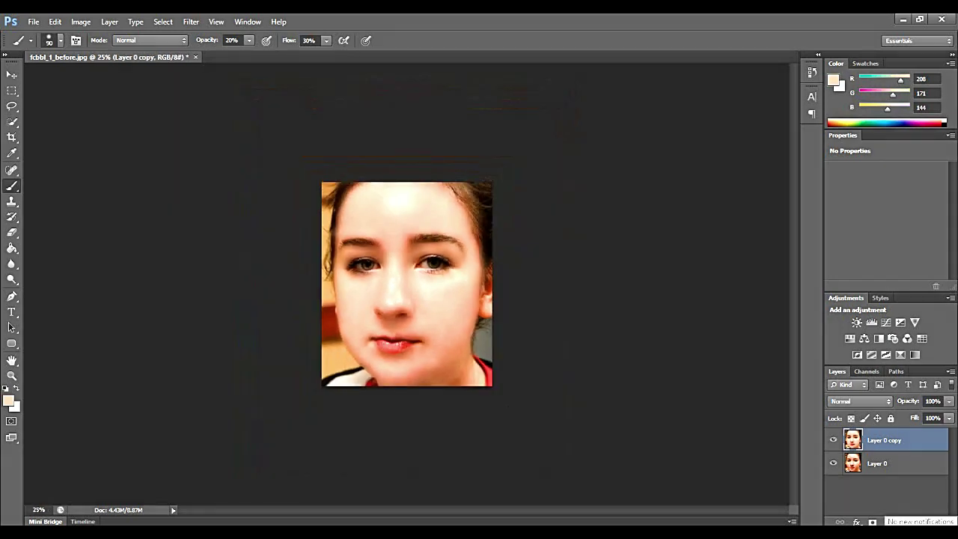
{"action": "left_click", "coordinate": [12, 75]}
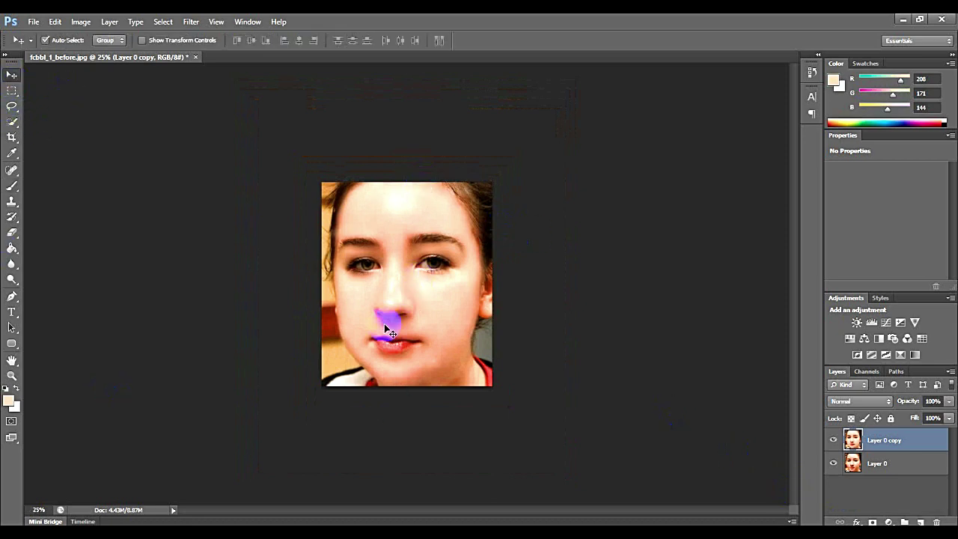